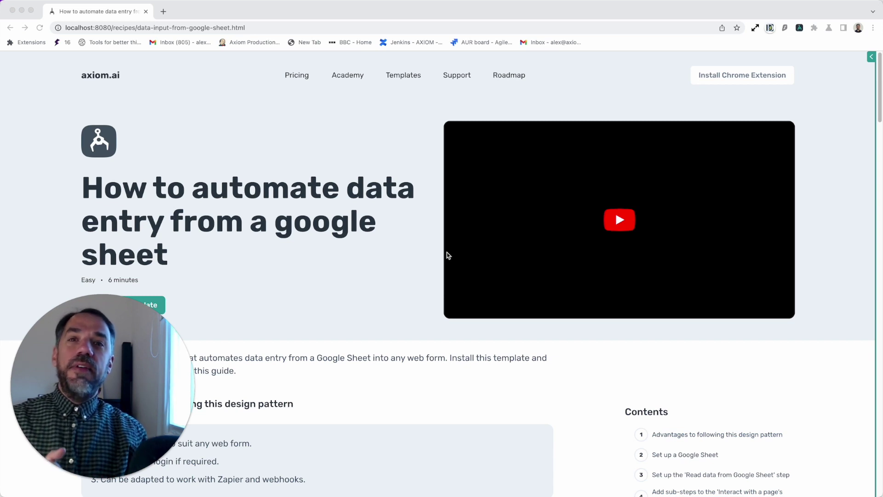
- Scroll the guide to the 'Read data from Google Sheet' section and bring up the bot editor beside it
click(312, 255)
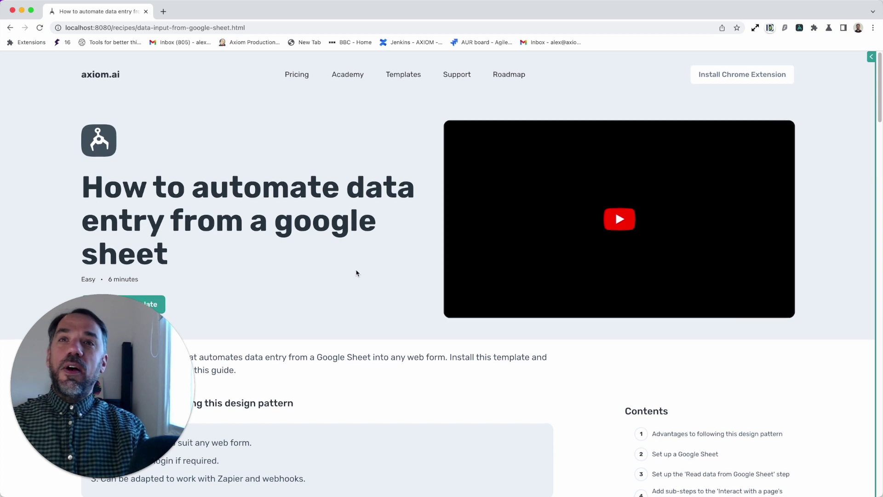
scroll(355, 274, down, 3)
scroll(354, 273, up, 1)
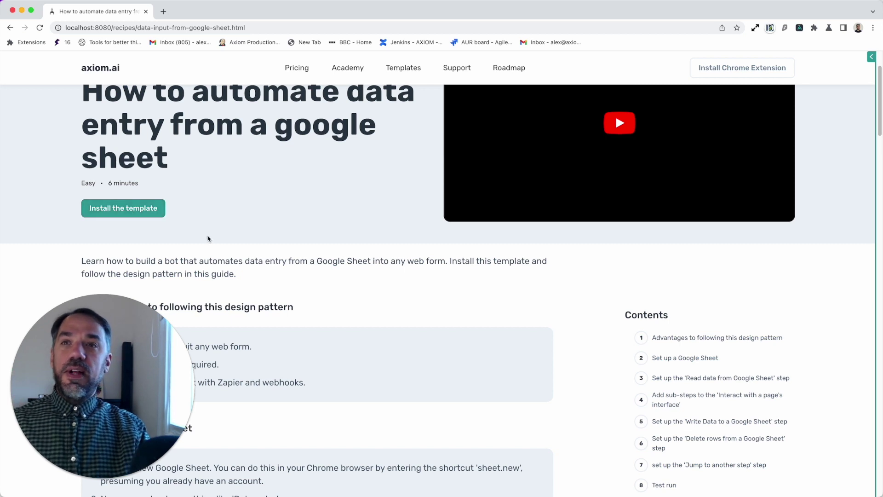
scroll(208, 237, down, 2)
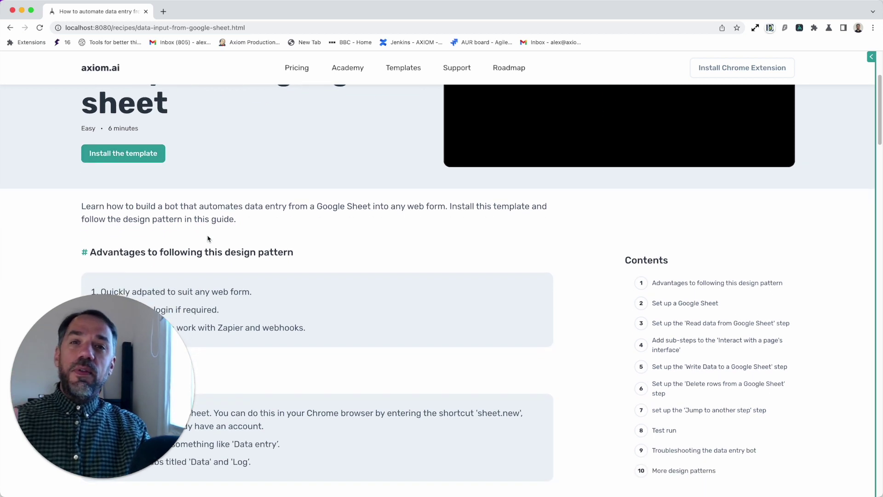
scroll(208, 238, up, 1)
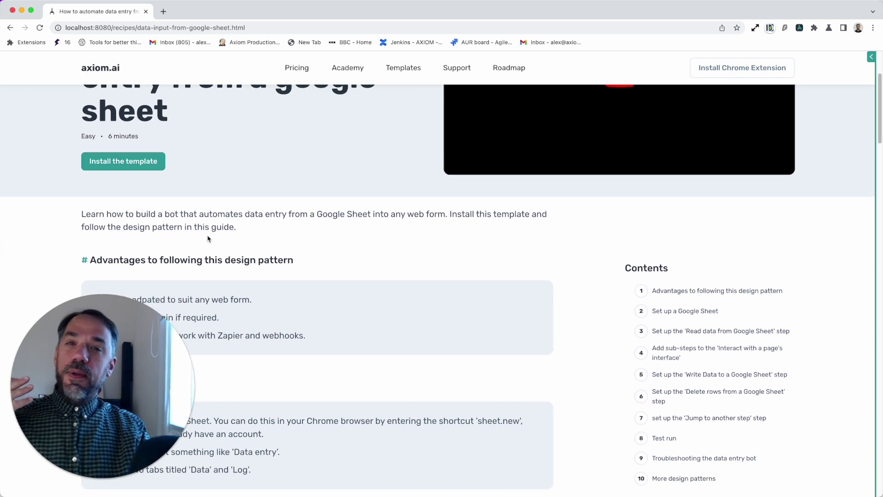
scroll(208, 237, down, 1)
scroll(207, 238, down, 5)
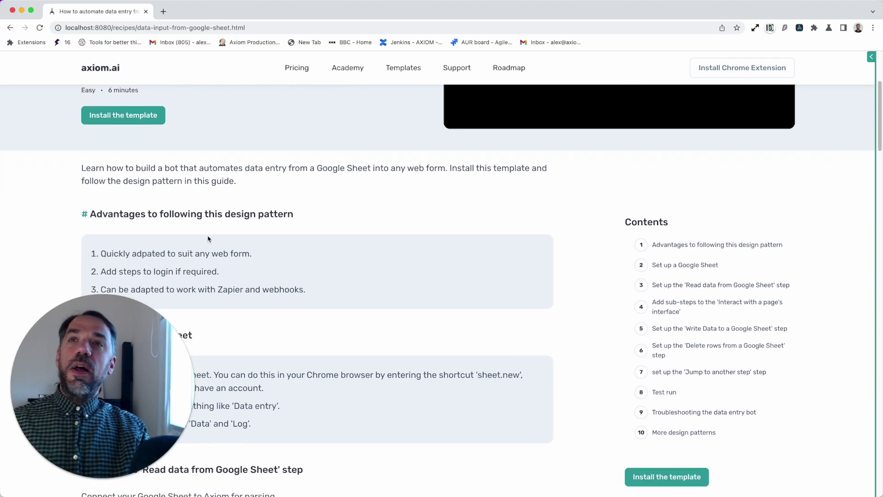
scroll(208, 238, down, 4)
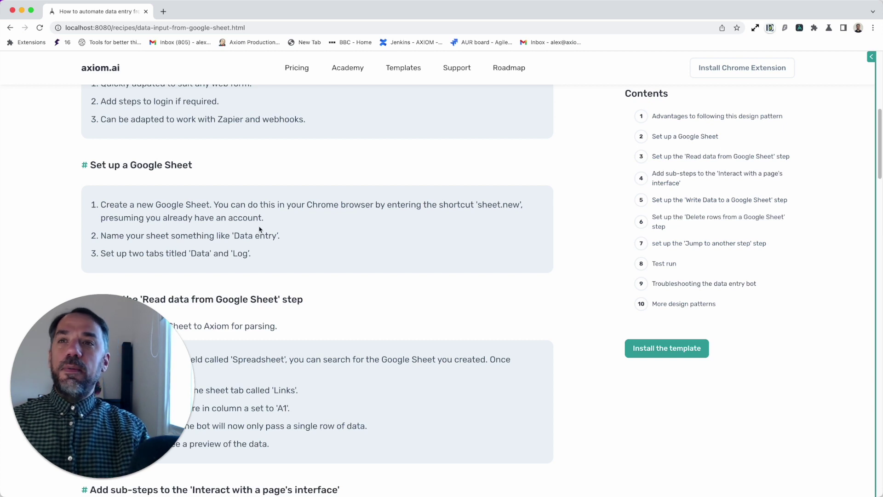
scroll(258, 226, down, 3)
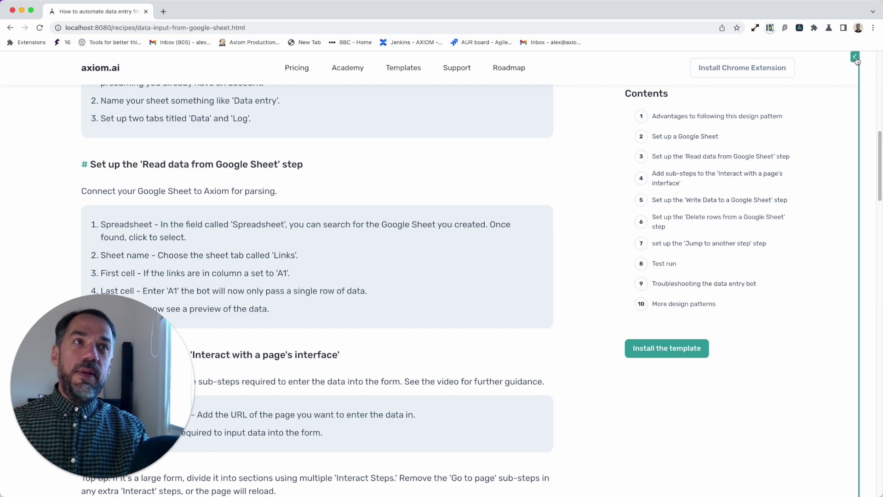
click(856, 58)
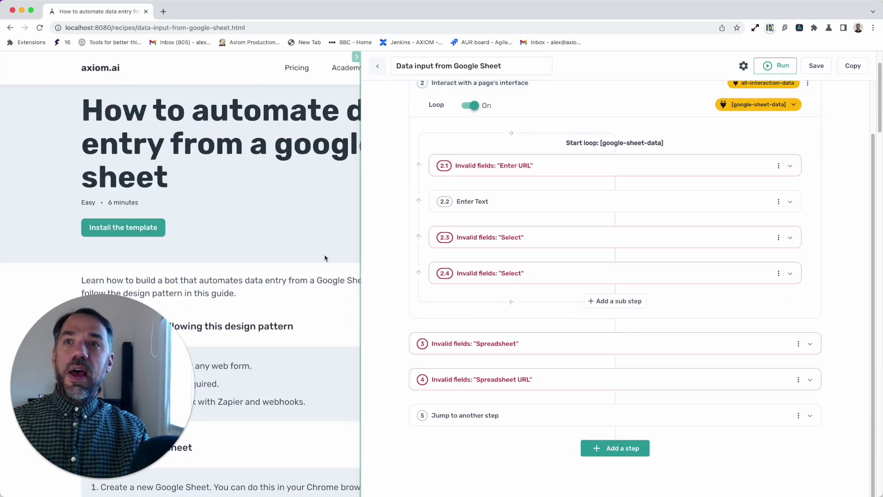
- Expand the Read data from Google Sheet step to reveal its Spreadsheet and range settings
scroll(325, 258, down, 8)
scroll(317, 260, up, 3)
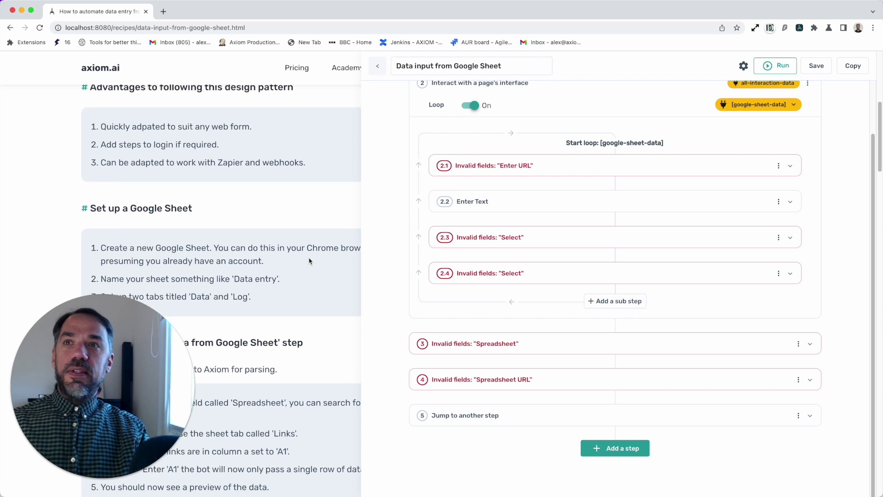
scroll(308, 261, down, 1)
scroll(607, 92, up, 3)
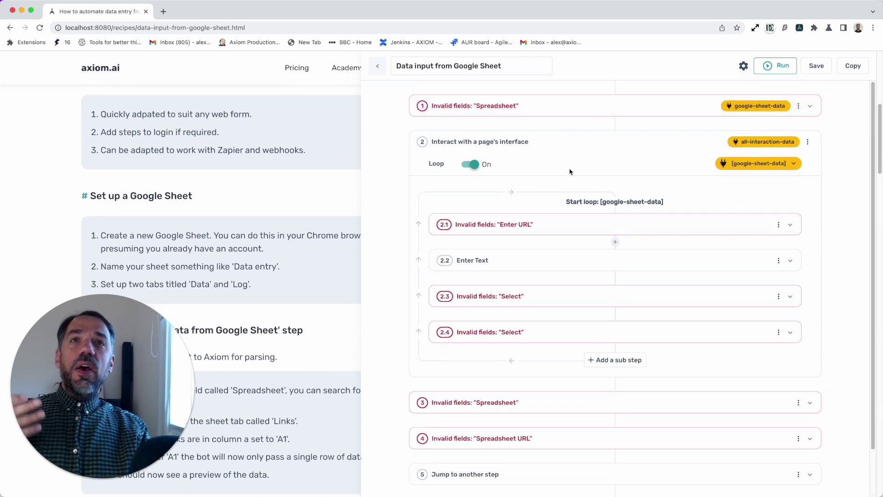
click(580, 106)
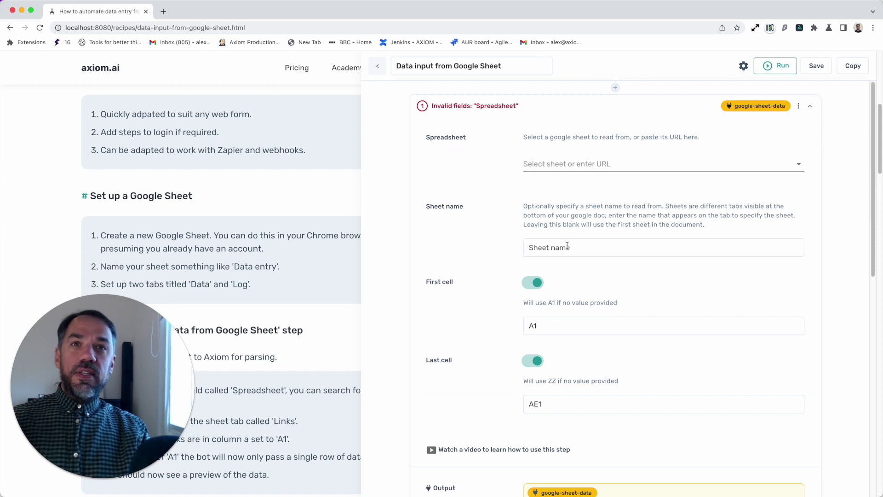
- Review the read step's cell range and edit the Last cell value AE1
scroll(572, 268, down, 1)
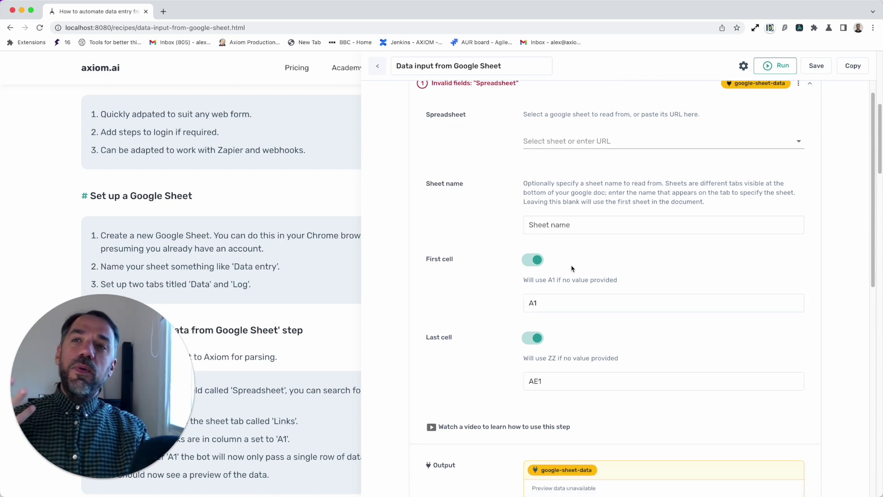
scroll(575, 270, down, 1)
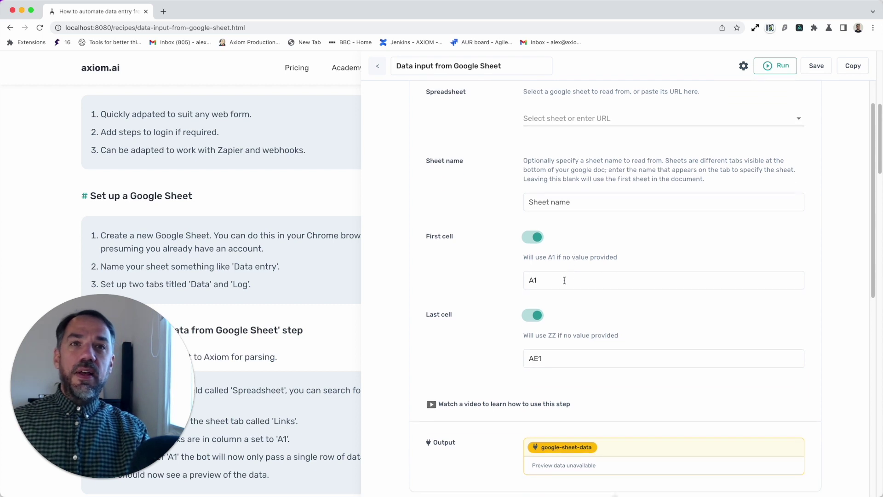
scroll(582, 329, down, 1)
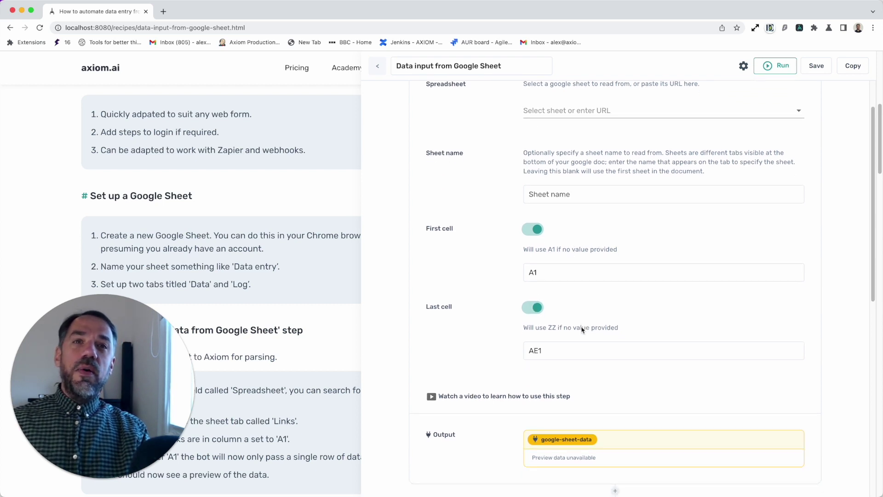
scroll(582, 329, down, 2)
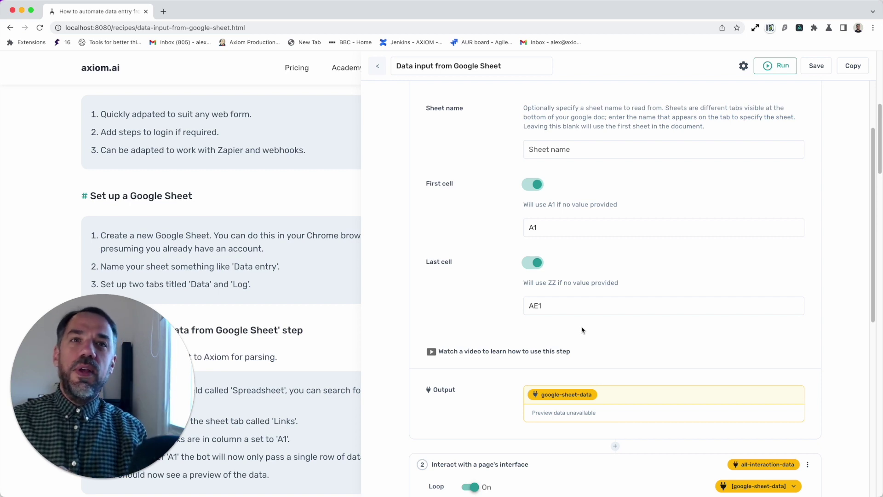
scroll(582, 330, down, 2)
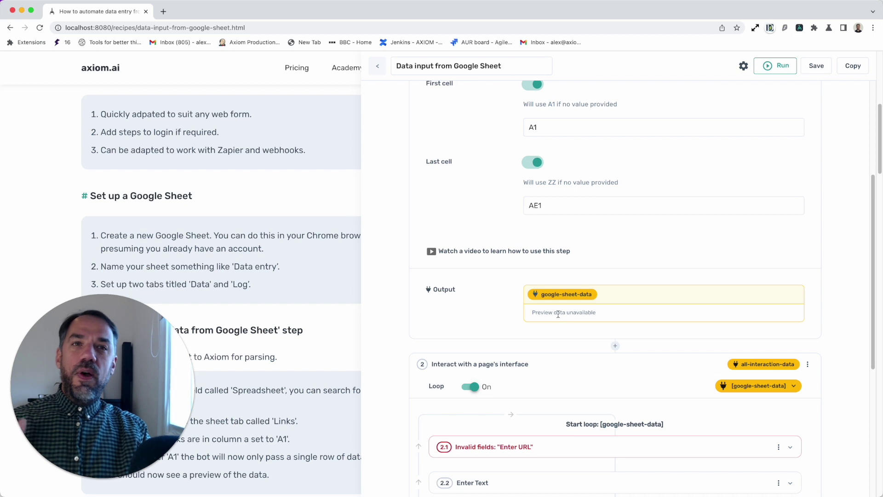
scroll(558, 314, up, 1)
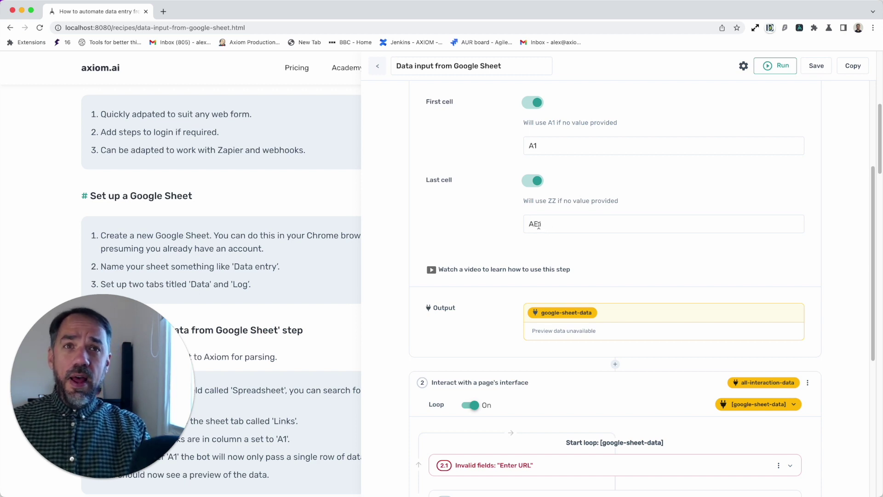
click(538, 225)
drag(533, 224, 539, 224)
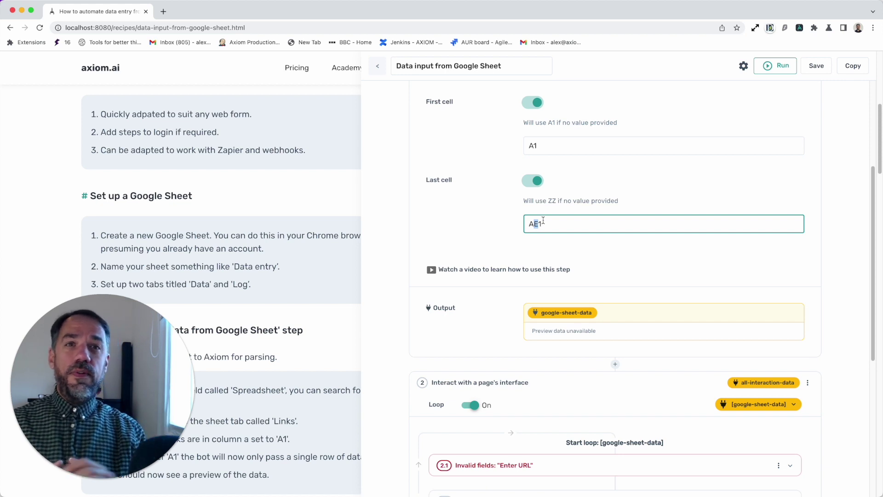
scroll(620, 283, down, 1)
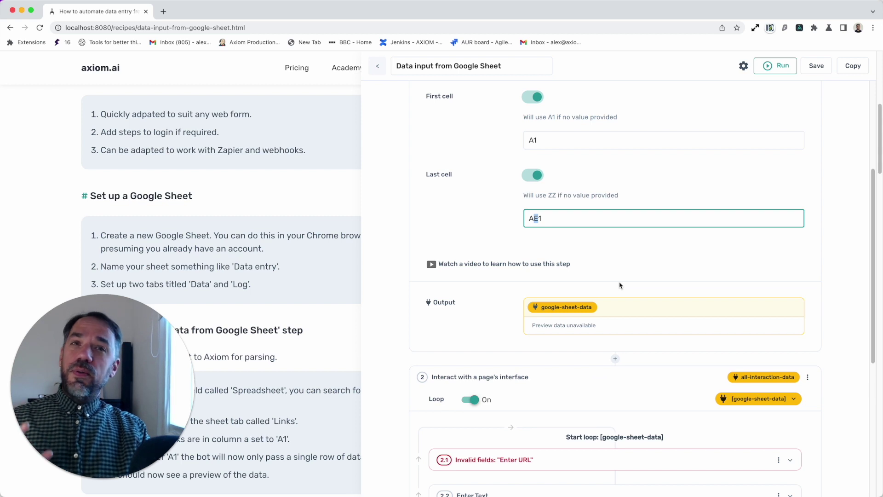
scroll(620, 285, down, 5)
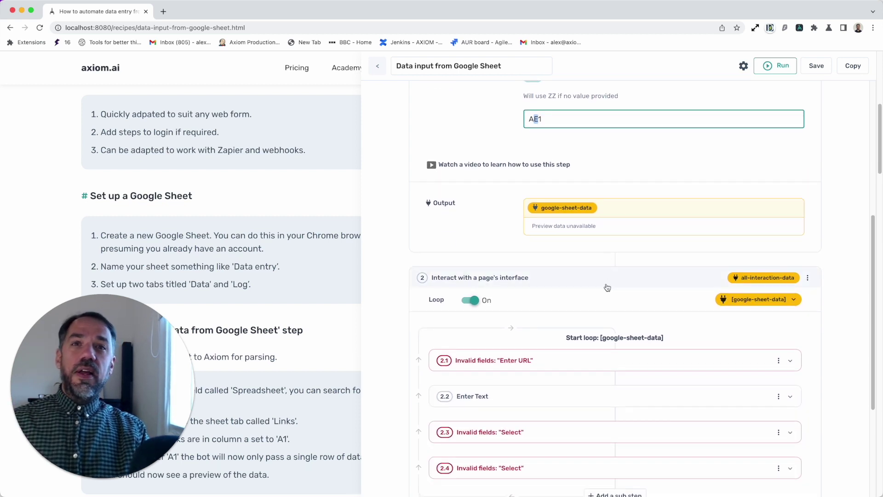
- Toggle the interaction step's looping off and back on, and inspect the Enter URL sub-step
scroll(251, 268, down, 3)
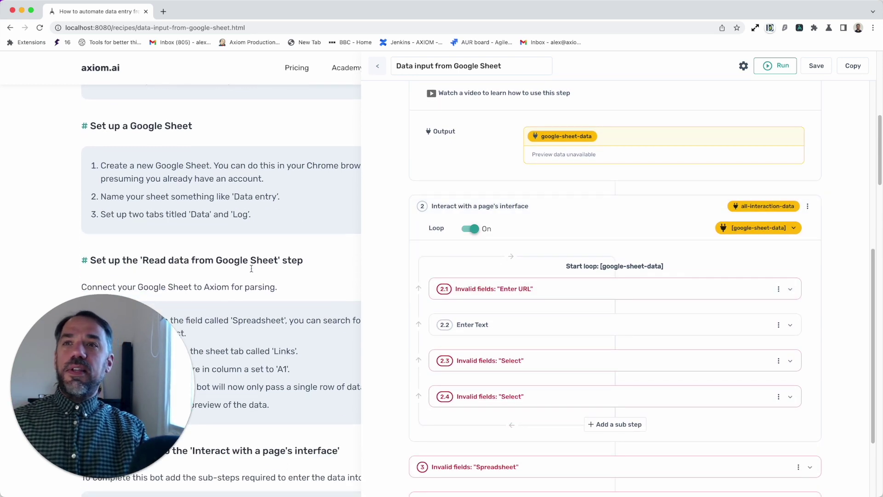
scroll(251, 268, down, 8)
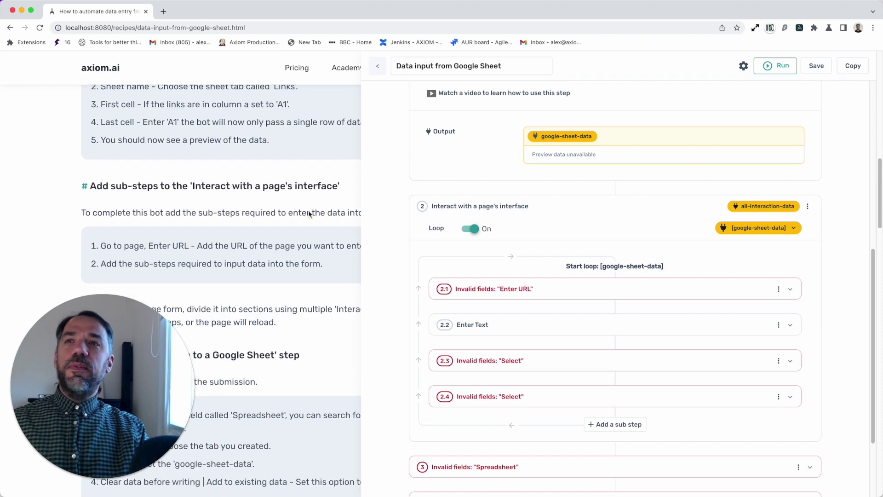
scroll(552, 310, down, 1)
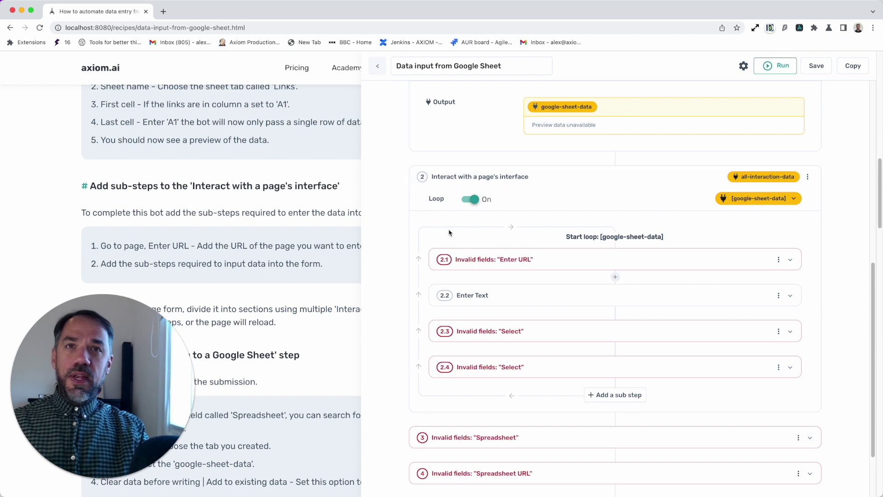
click(470, 203)
click(470, 202)
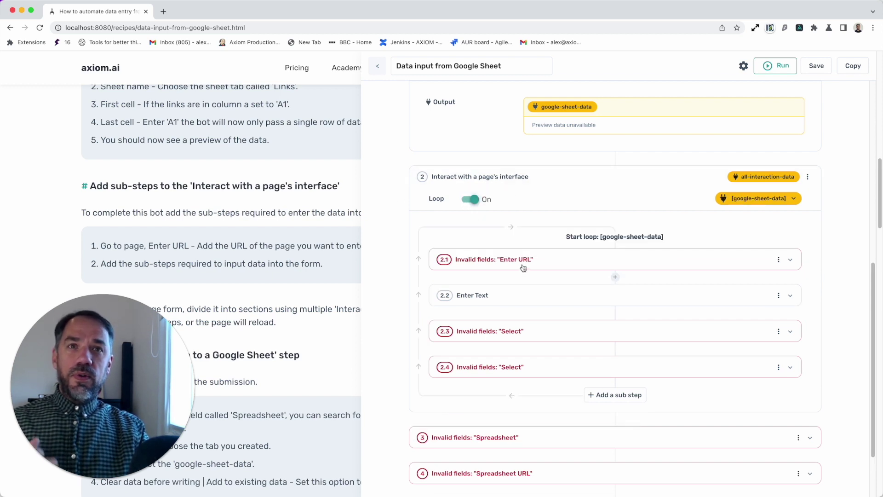
click(560, 271)
scroll(564, 285, up, 4)
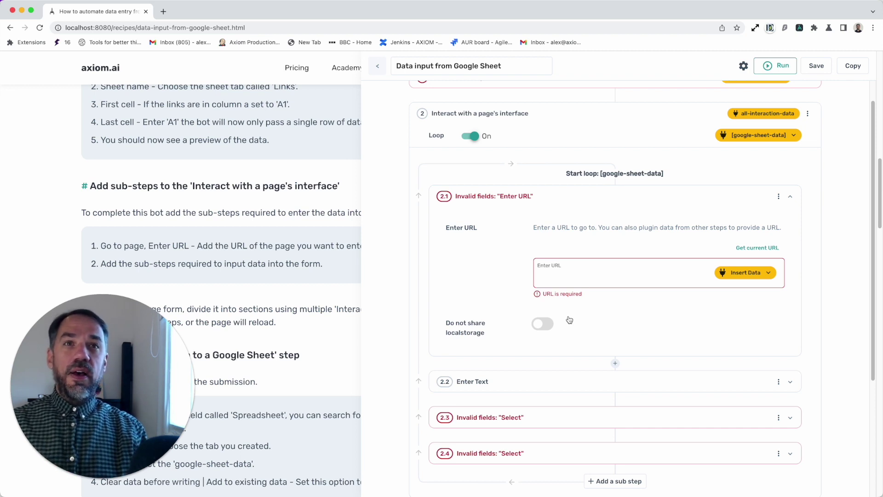
click(564, 201)
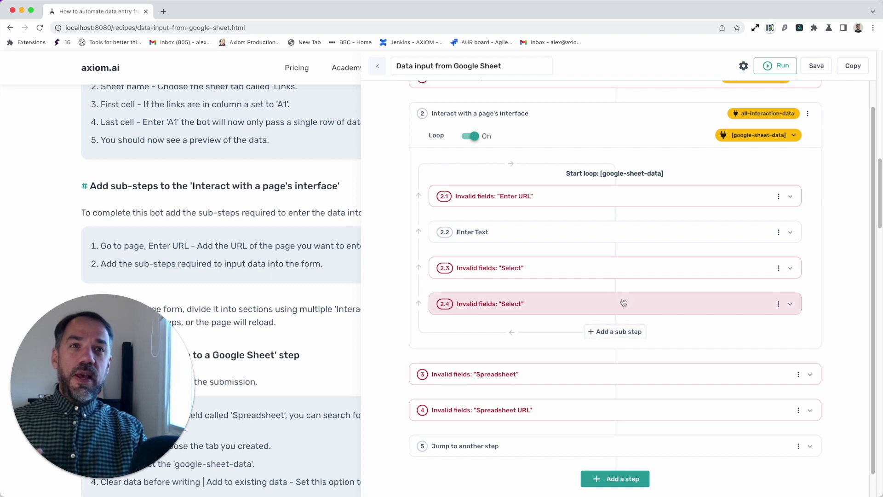
- Expand and collapse sub-steps 2.3 and 2.4 to inspect their Select settings
mouse_move(617, 289)
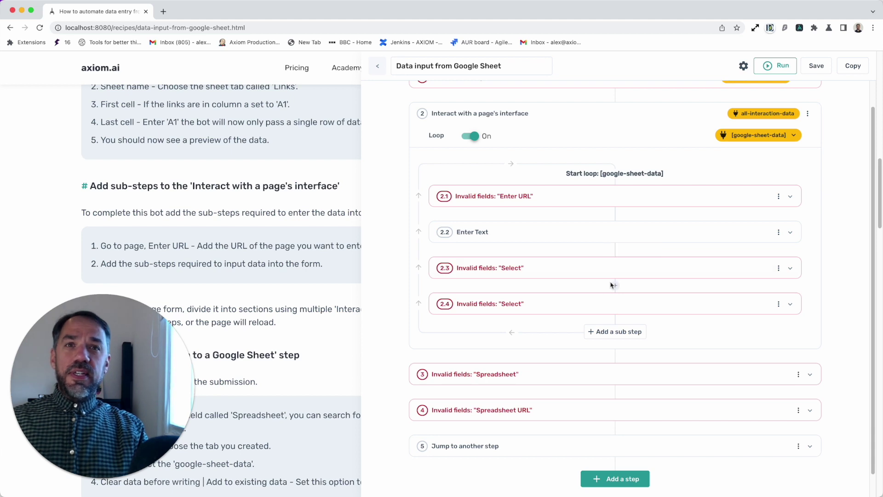
click(584, 276)
click(584, 274)
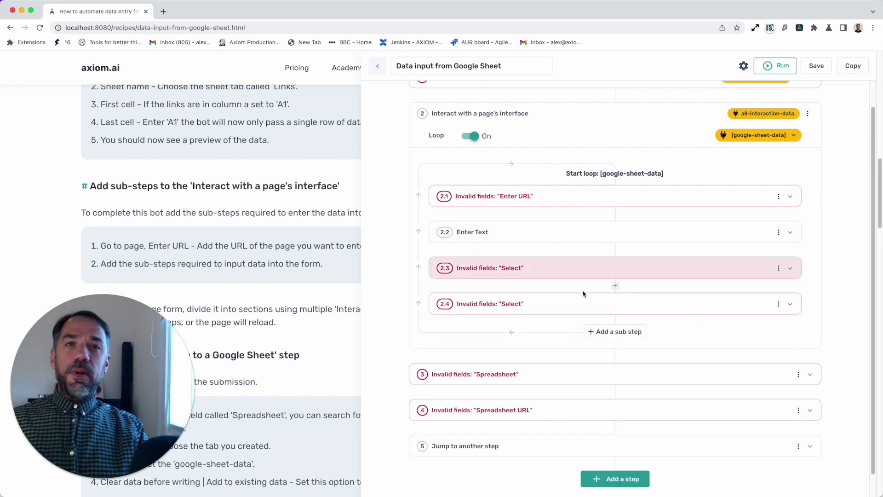
click(582, 303)
click(580, 277)
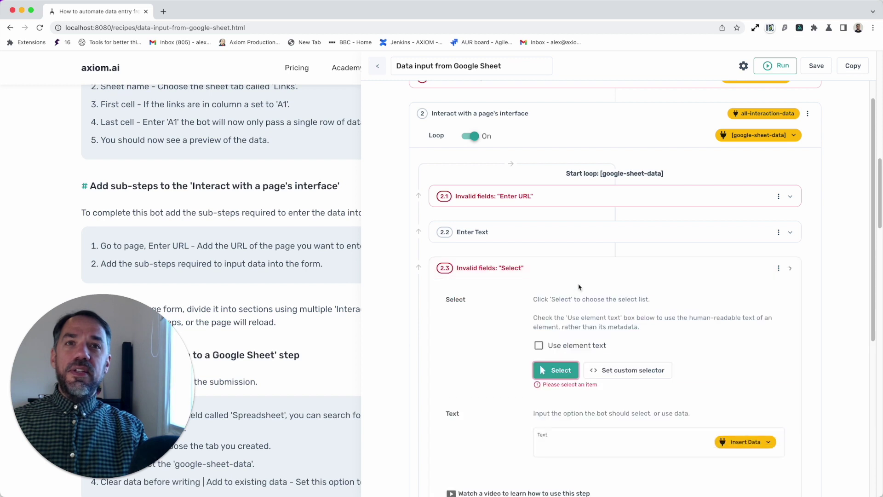
click(574, 278)
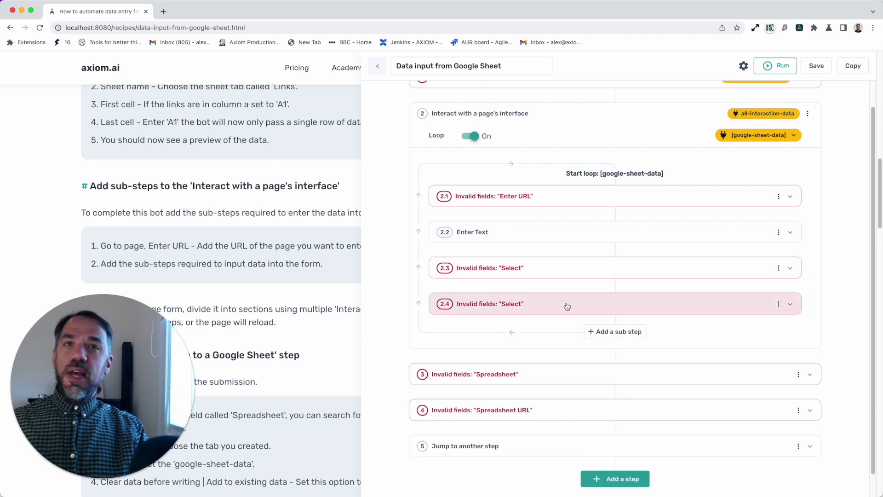
- Search the step catalogue for 'enter' and close it without adding a step
click(616, 215)
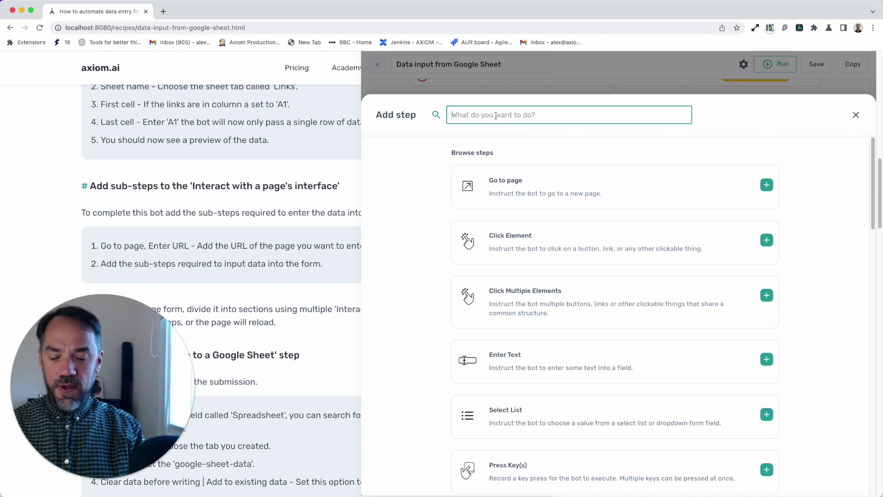
text(enter)
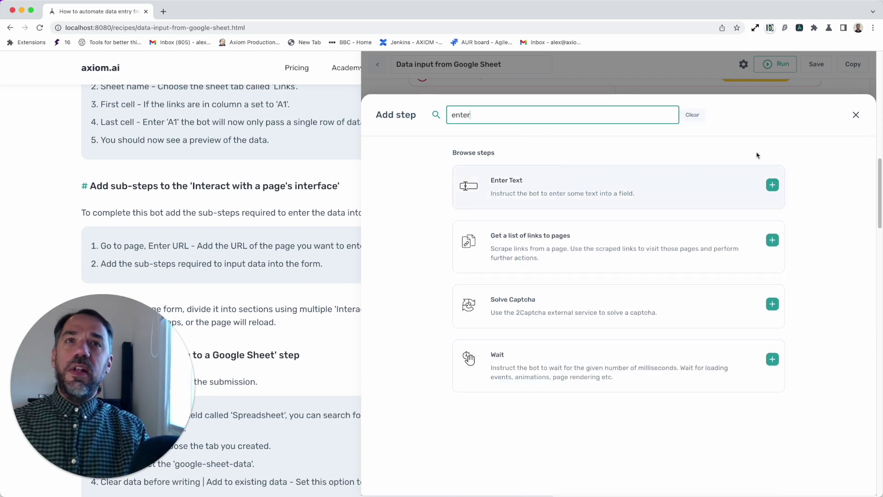
click(856, 115)
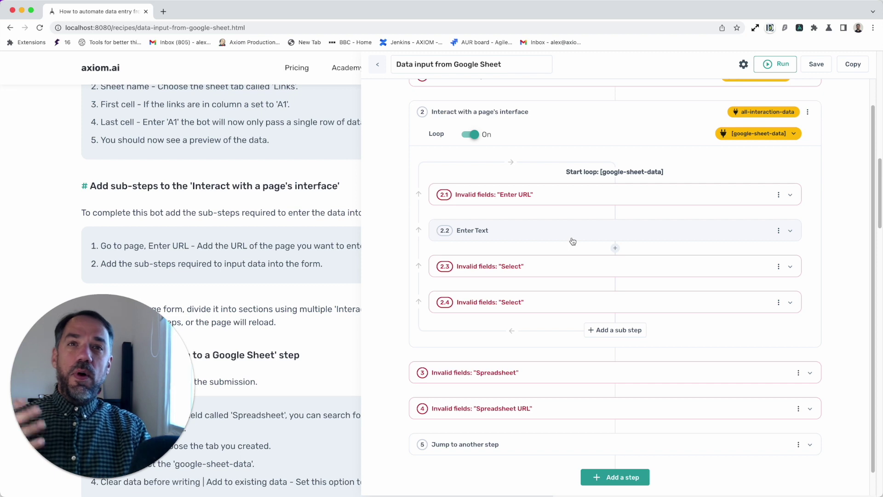
- Try inserting google-sheet-data into the Enter Text sub-step, then cancel and collapse it
click(573, 240)
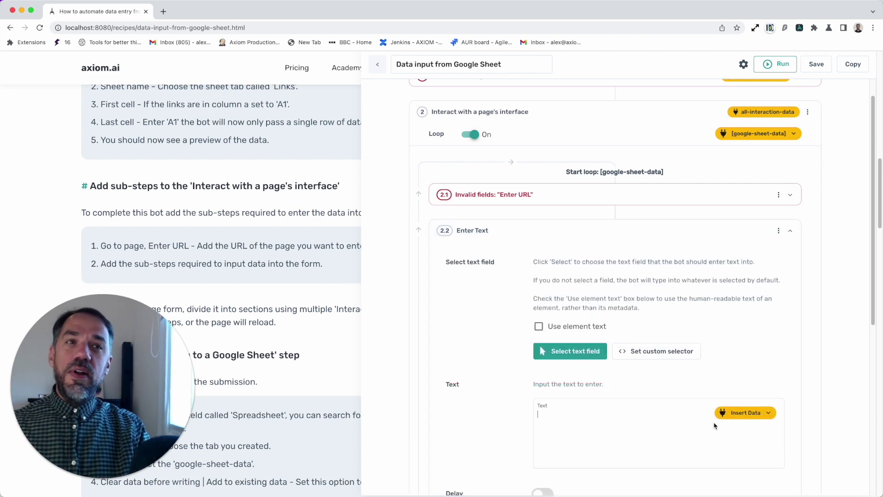
click(731, 413)
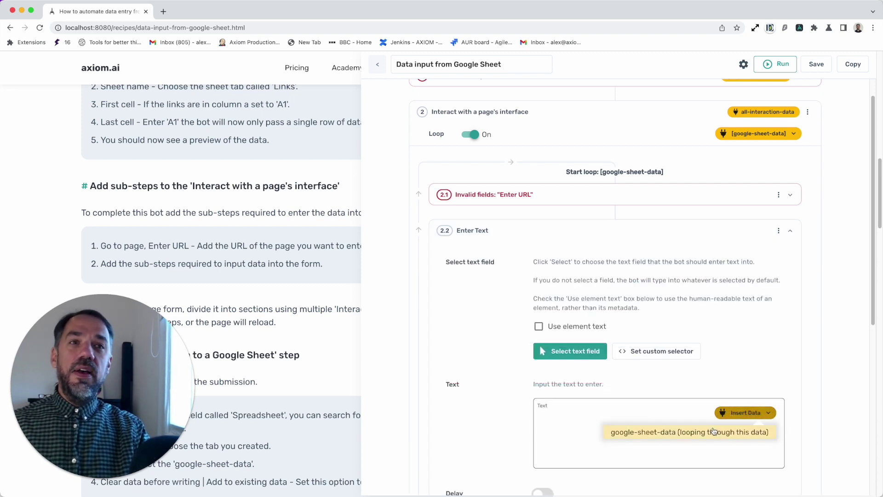
click(713, 431)
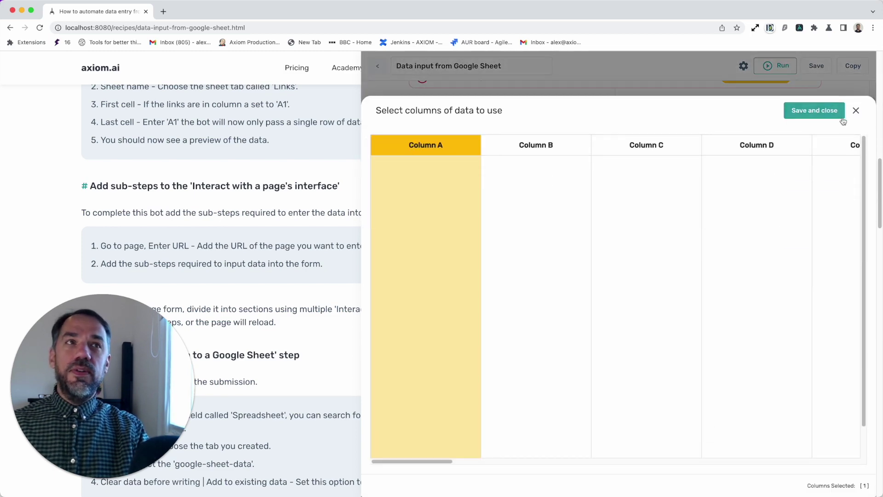
click(857, 110)
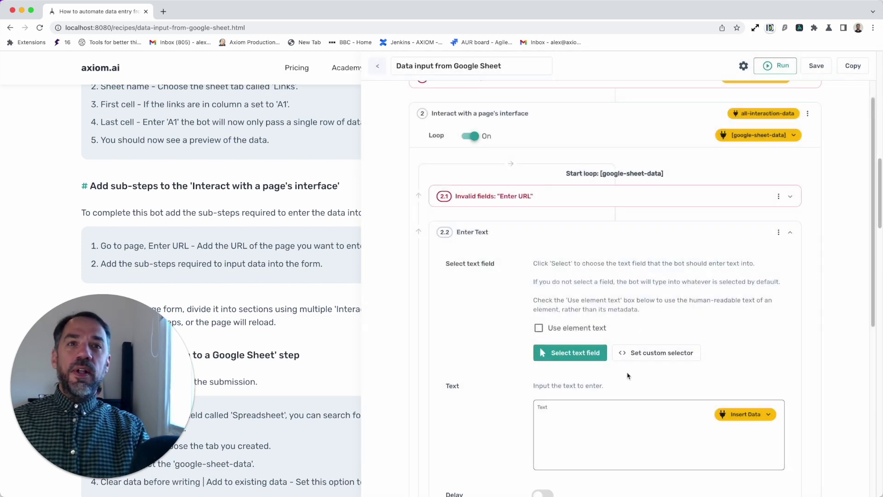
scroll(627, 381, down, 1)
click(599, 402)
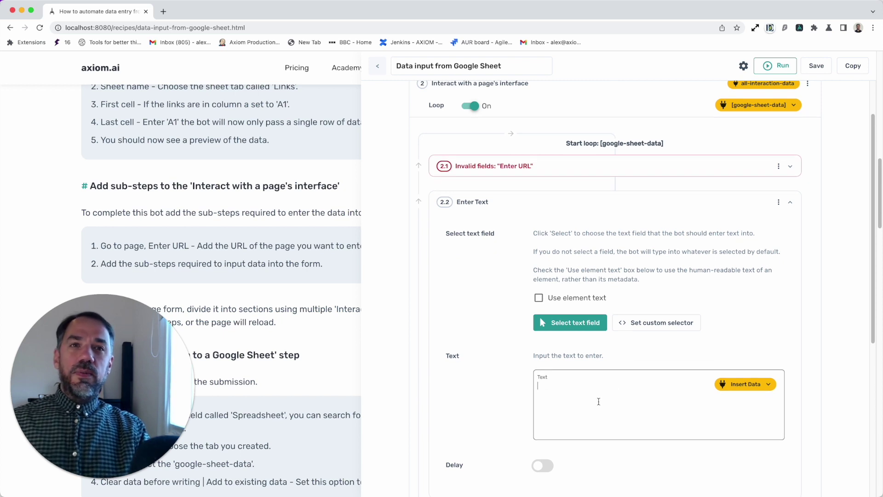
click(575, 212)
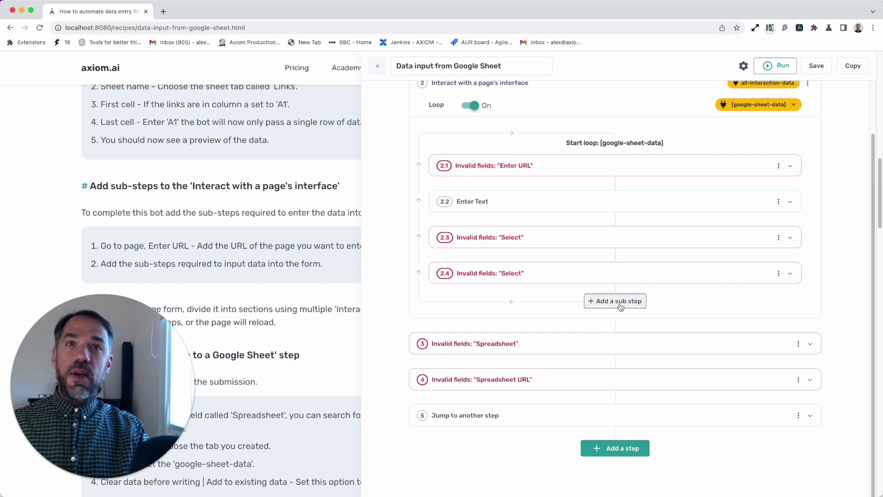
click(616, 325)
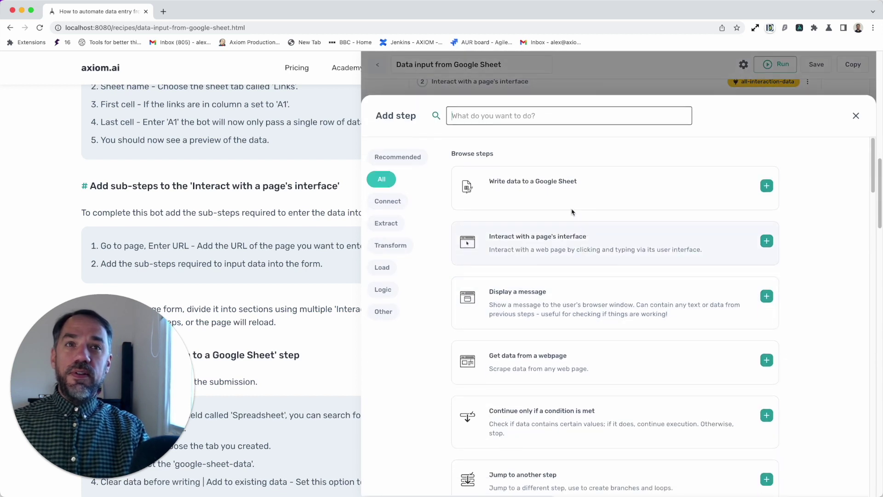
click(547, 234)
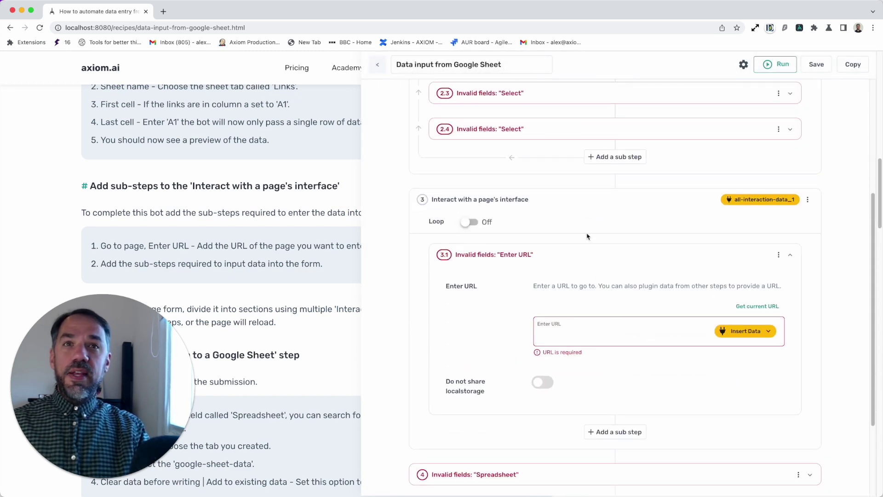
click(778, 255)
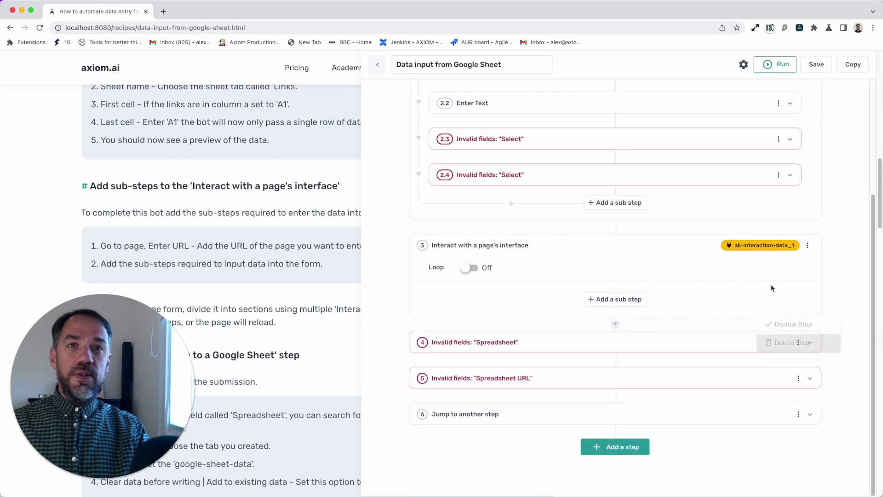
click(772, 289)
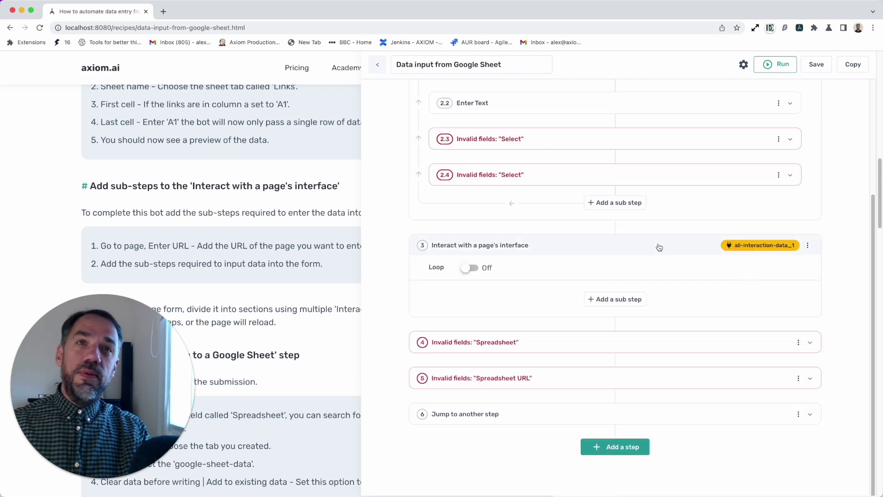
click(808, 247)
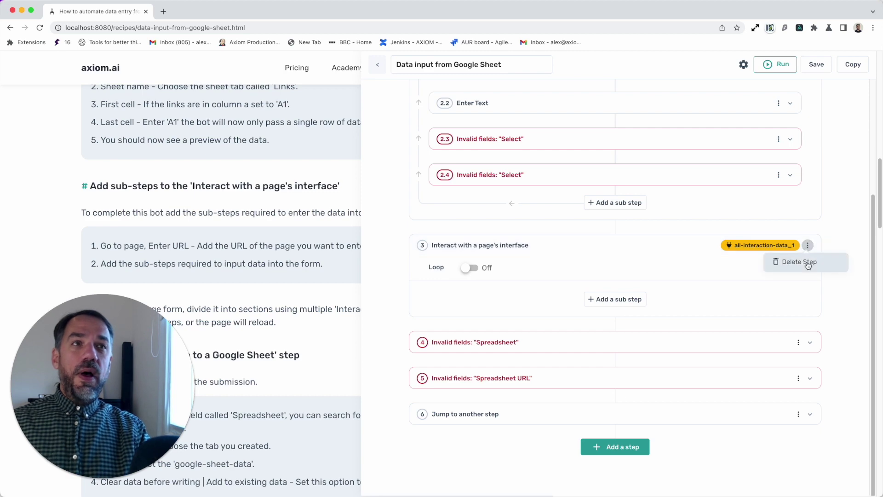
click(786, 261)
click(709, 315)
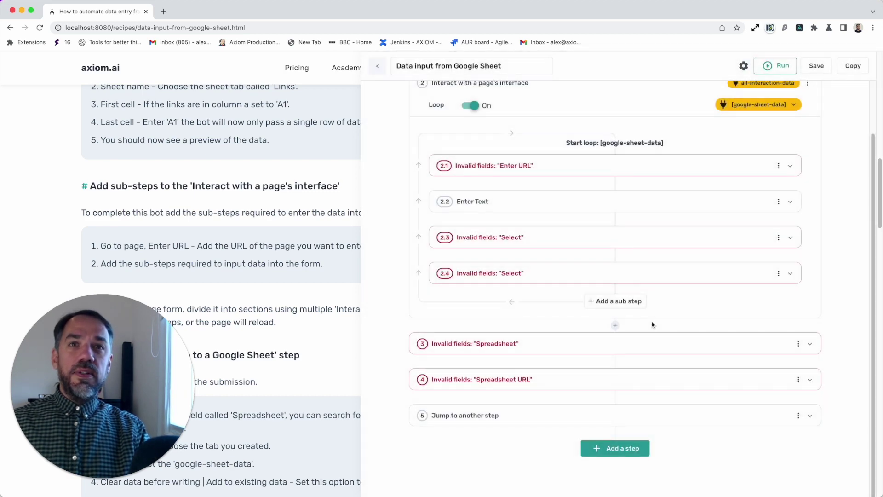
scroll(607, 321, up, 3)
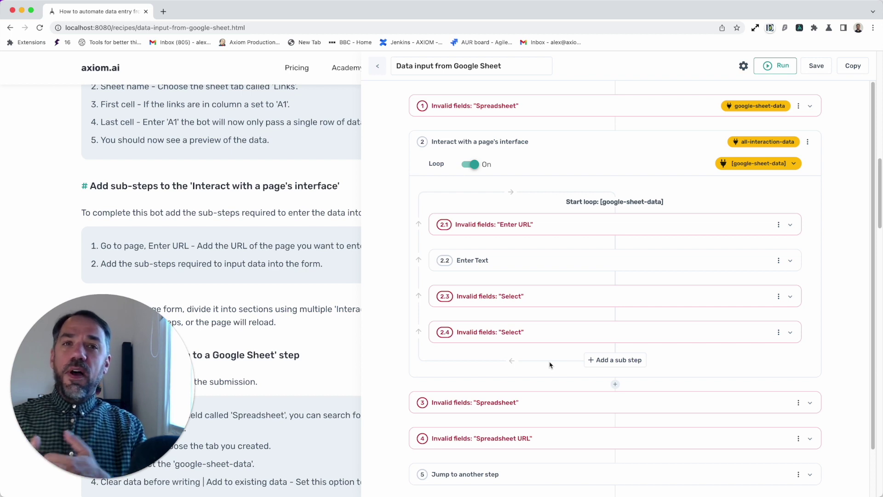
- Expand the write-to-Google-Sheet step and browse its Spreadsheet list without choosing a sheet
click(547, 404)
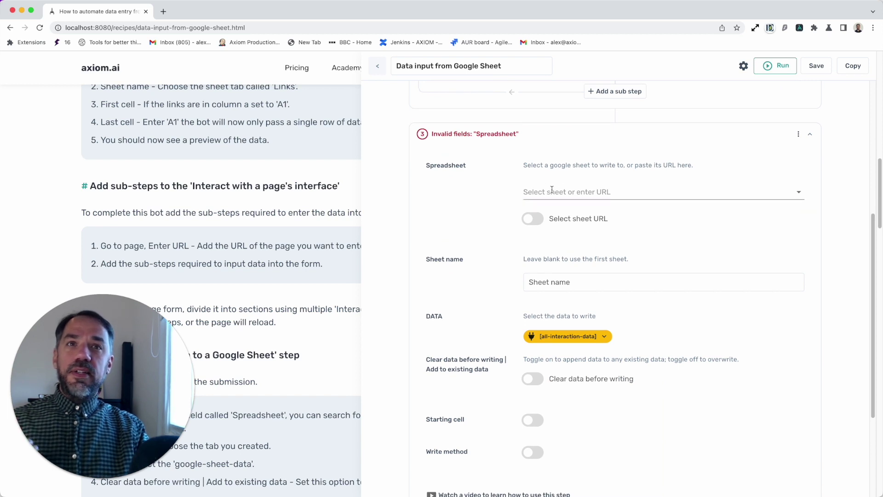
click(552, 189)
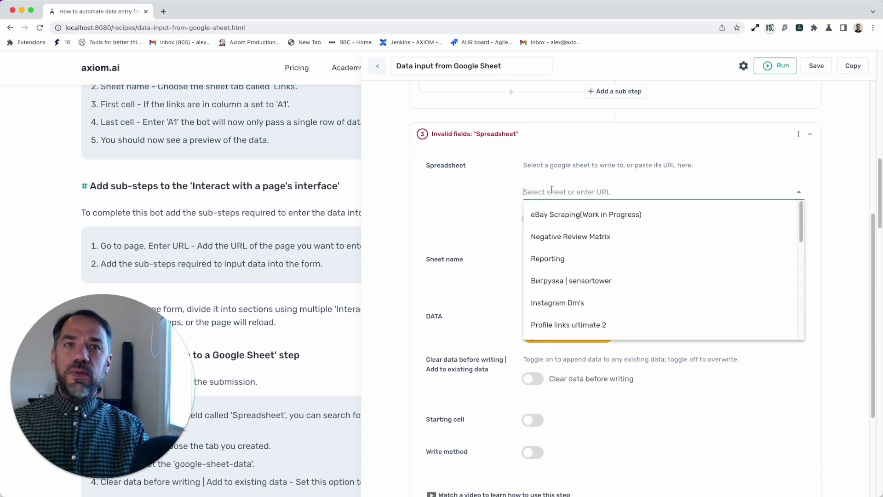
click(554, 158)
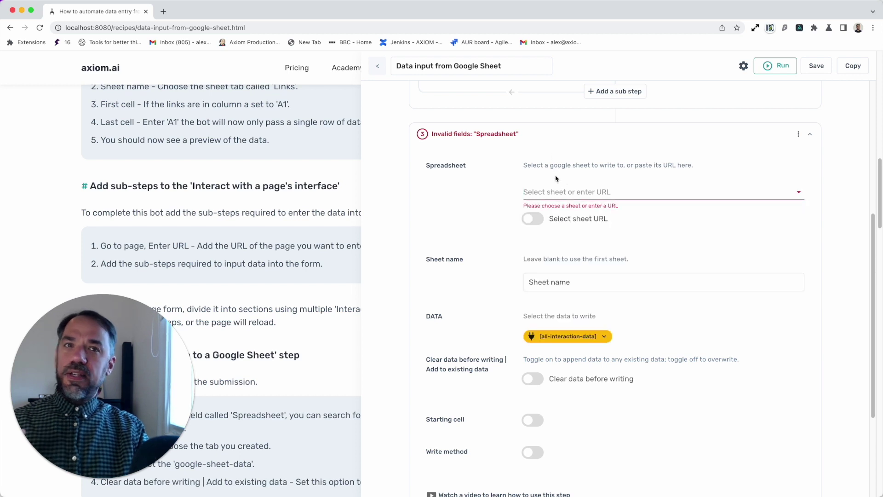
click(561, 283)
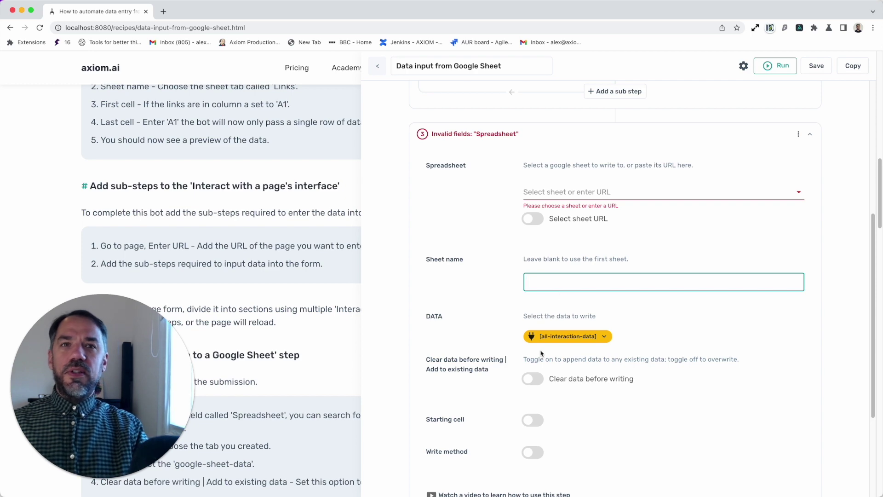
scroll(544, 350, down, 4)
scroll(544, 345, down, 4)
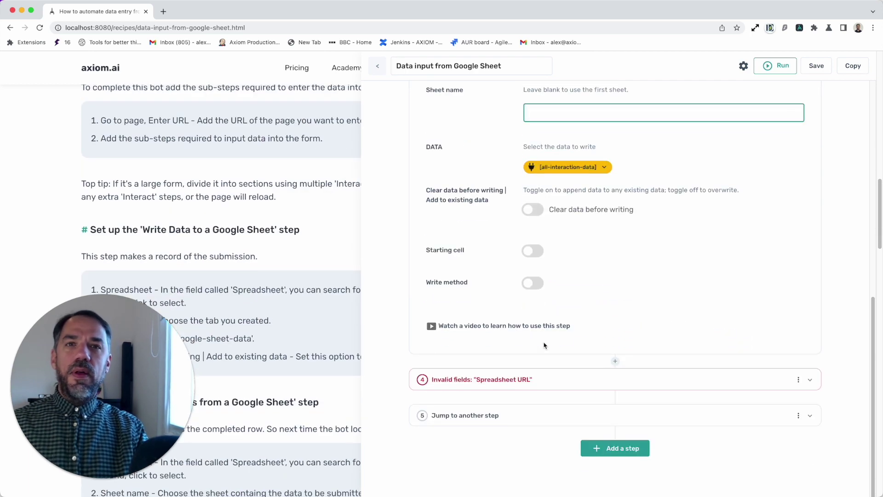
scroll(544, 345, up, 2)
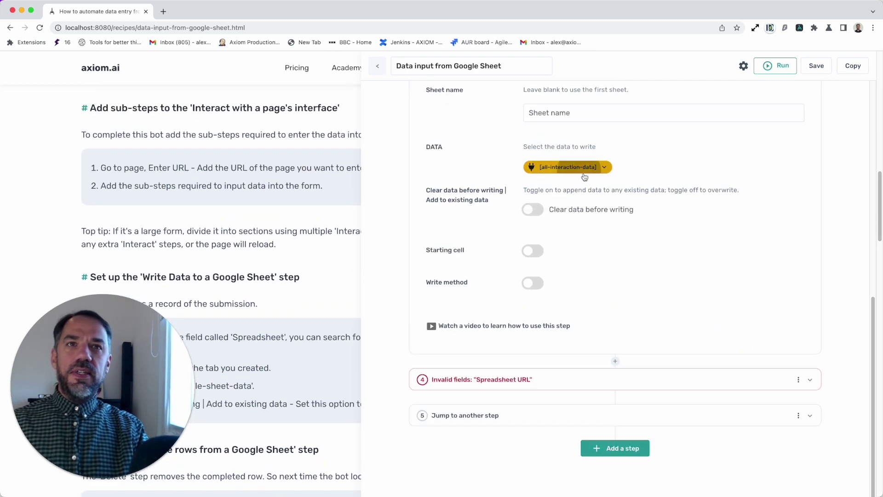
- Set the write step's data to google-sheet-data and collapse the step
click(585, 167)
click(544, 186)
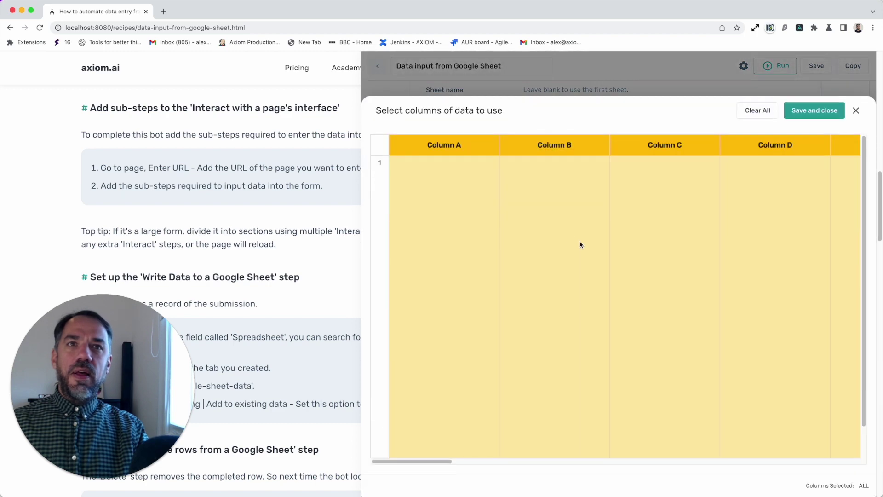
key(Return)
scroll(578, 235, up, 4)
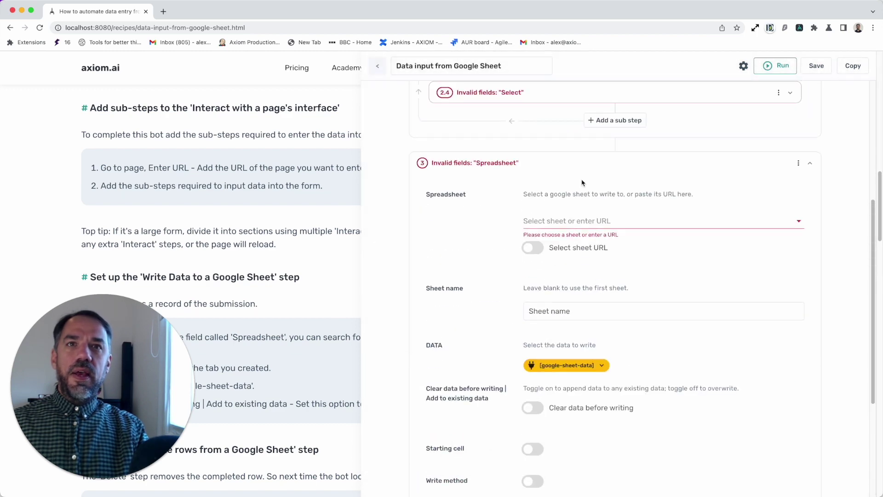
click(582, 166)
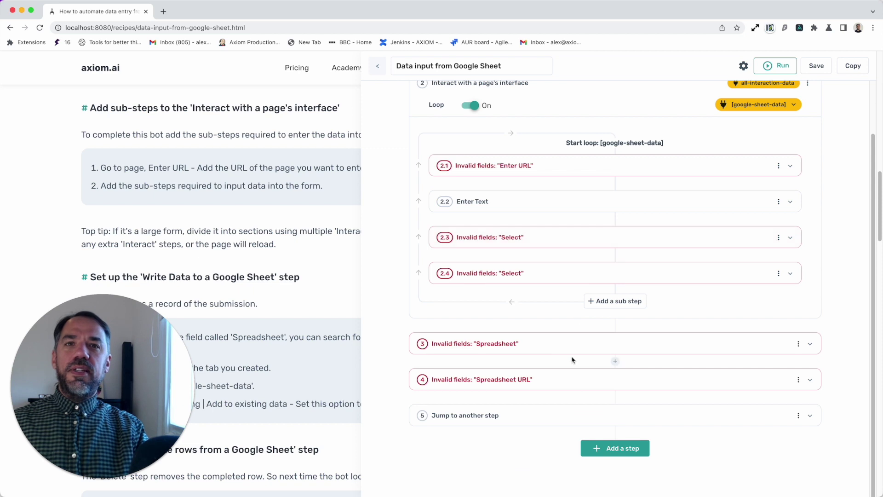
click(573, 348)
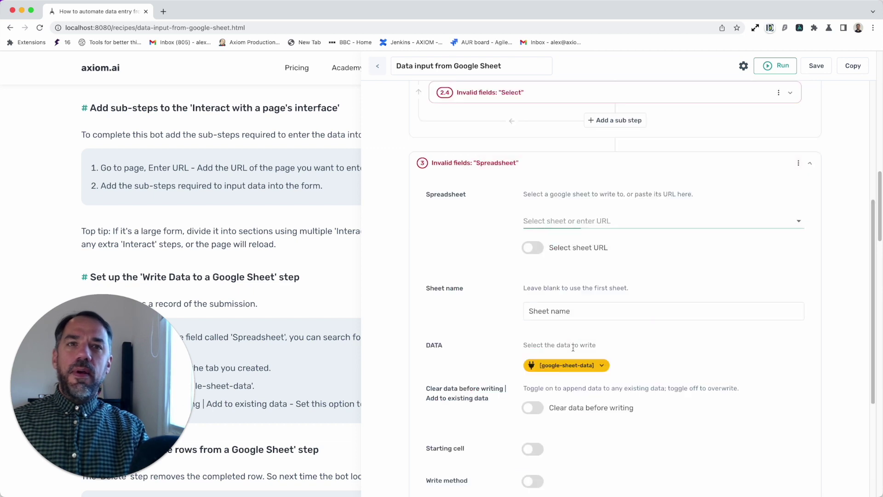
click(572, 170)
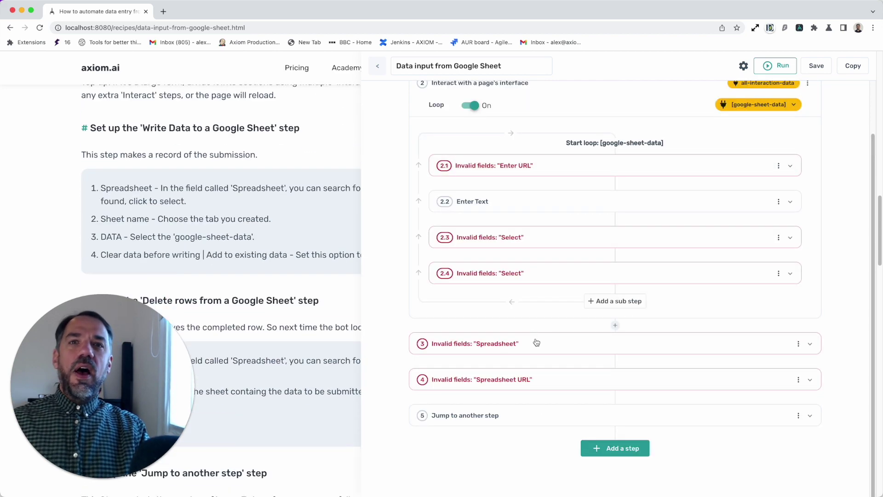
- Check the delete-rows step's sheet options without choosing one, then expand the Jump to another step
click(543, 373)
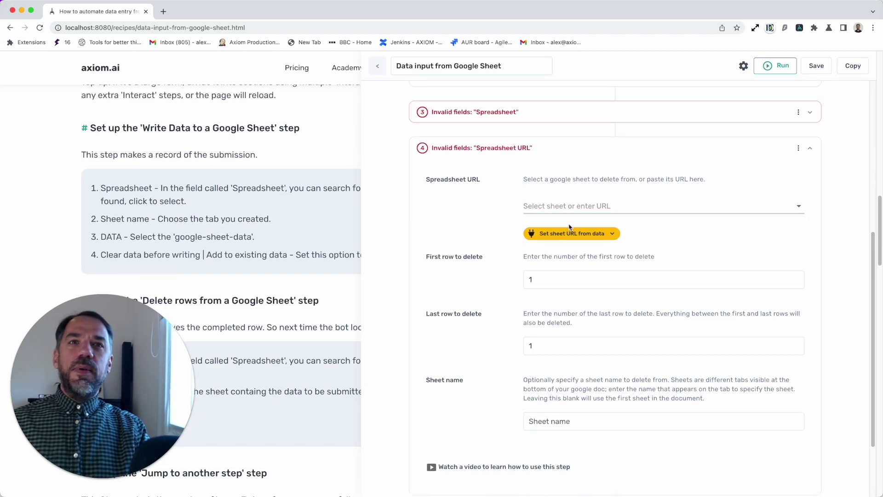
click(569, 206)
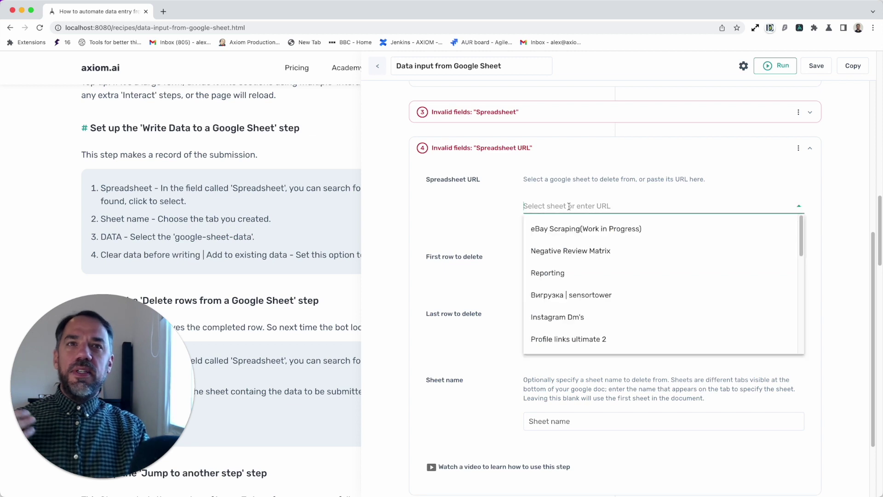
click(491, 309)
click(557, 416)
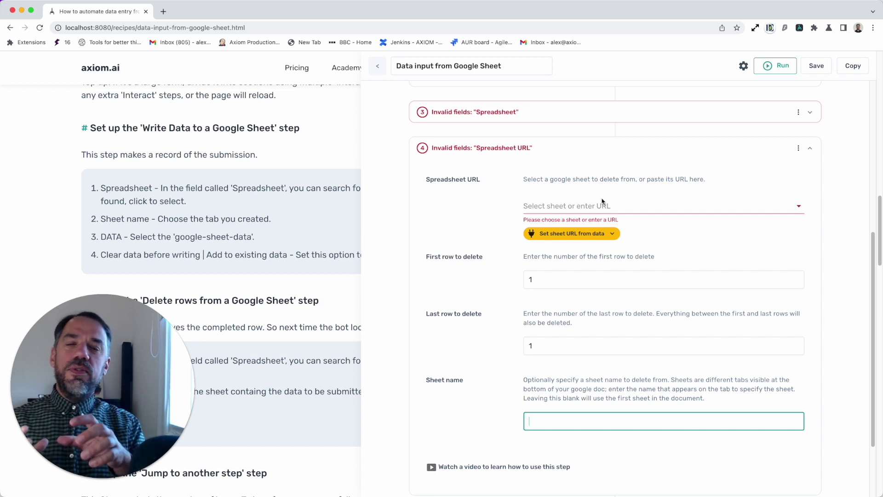
scroll(603, 221, down, 3)
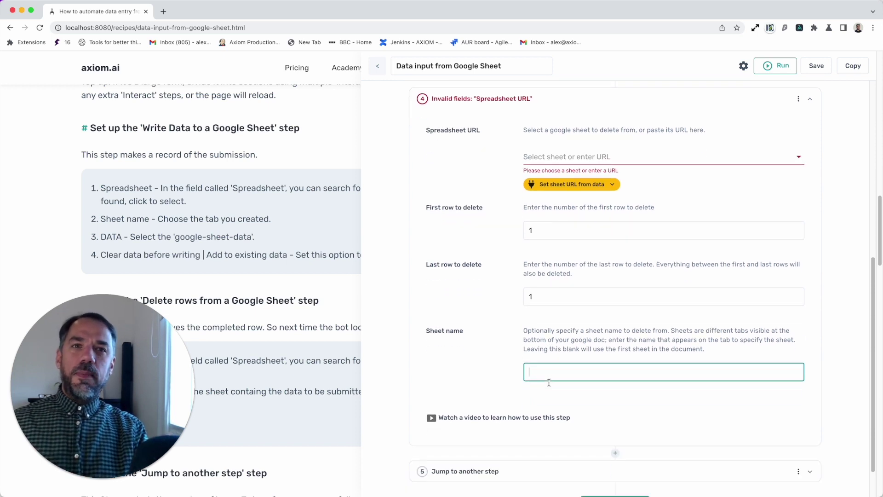
scroll(552, 368, up, 7)
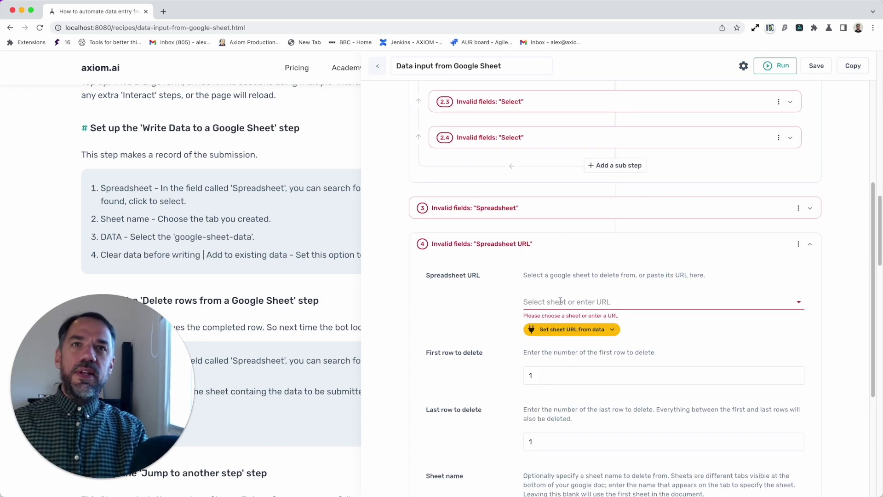
click(559, 244)
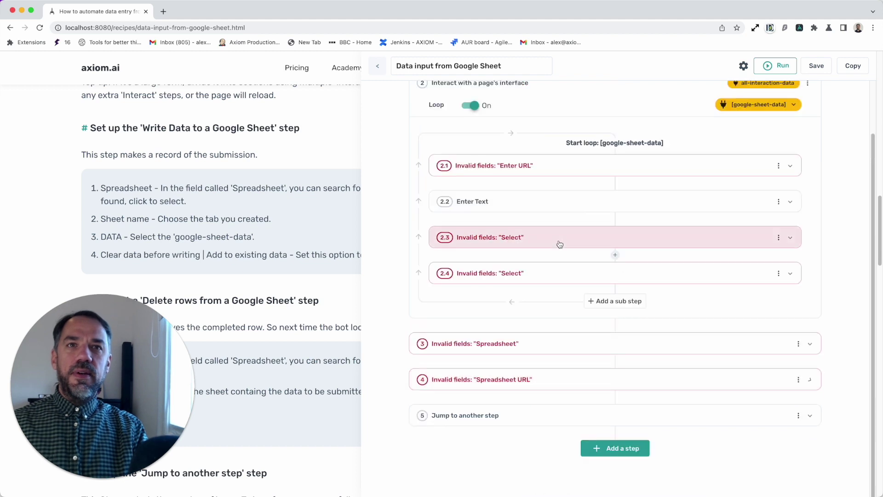
click(560, 417)
scroll(562, 422, down, 6)
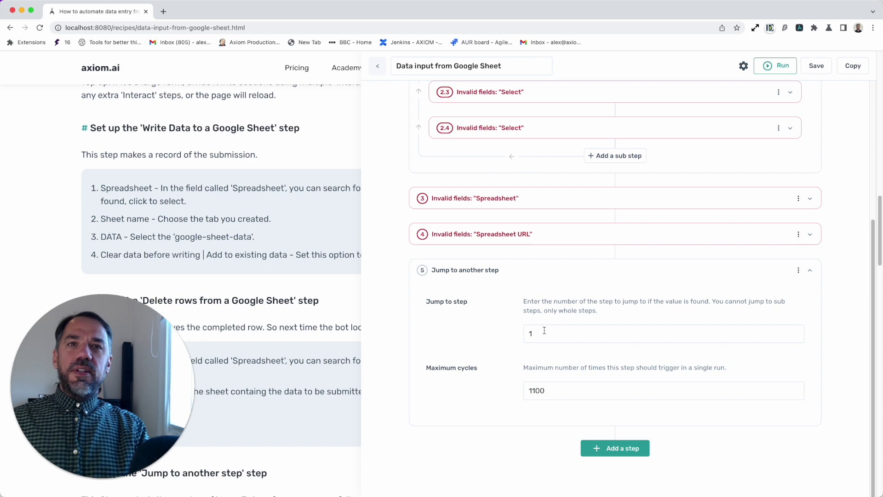
- Set the read step's Spreadsheet to 'eBay Scraping(Work in Progress)' and collapse it
scroll(544, 330, up, 8)
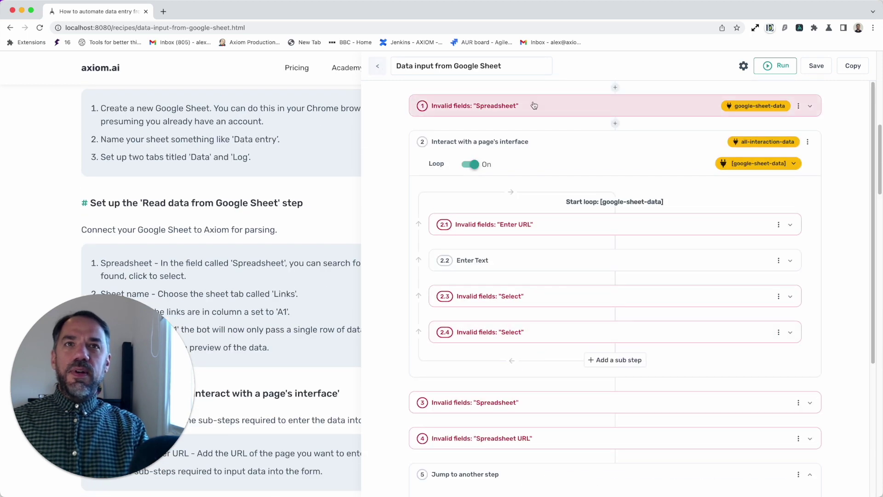
click(534, 105)
click(588, 163)
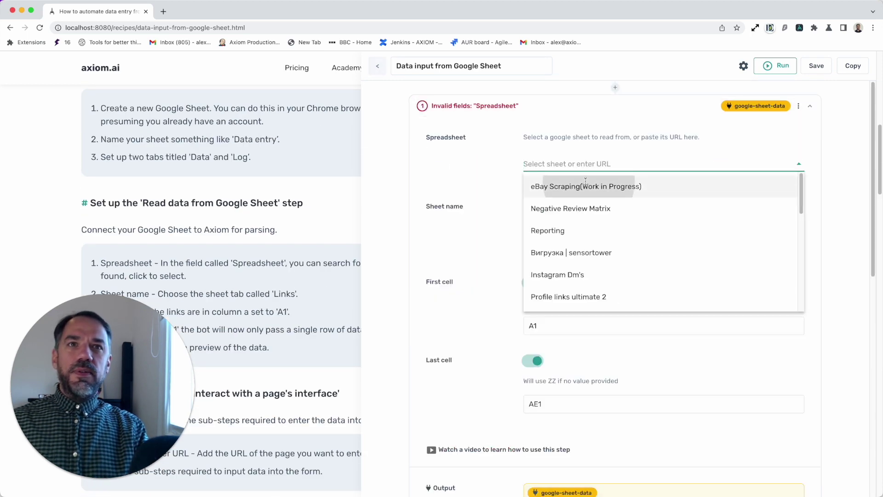
click(586, 184)
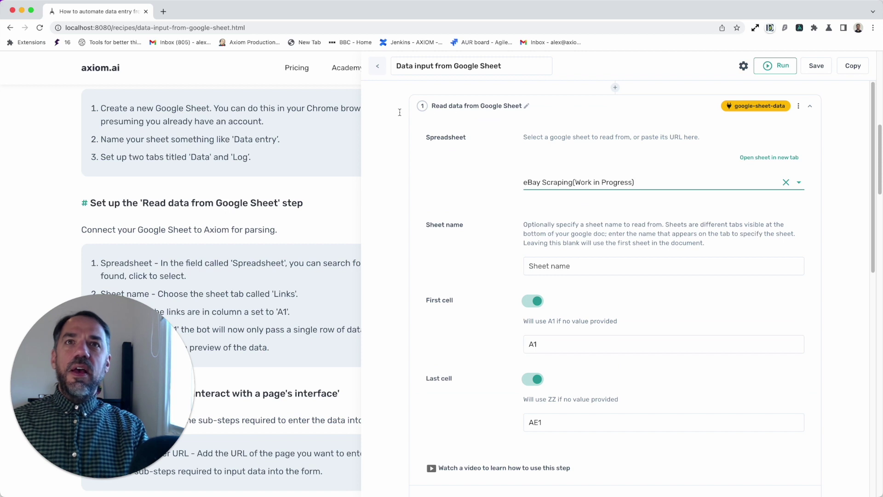
click(587, 113)
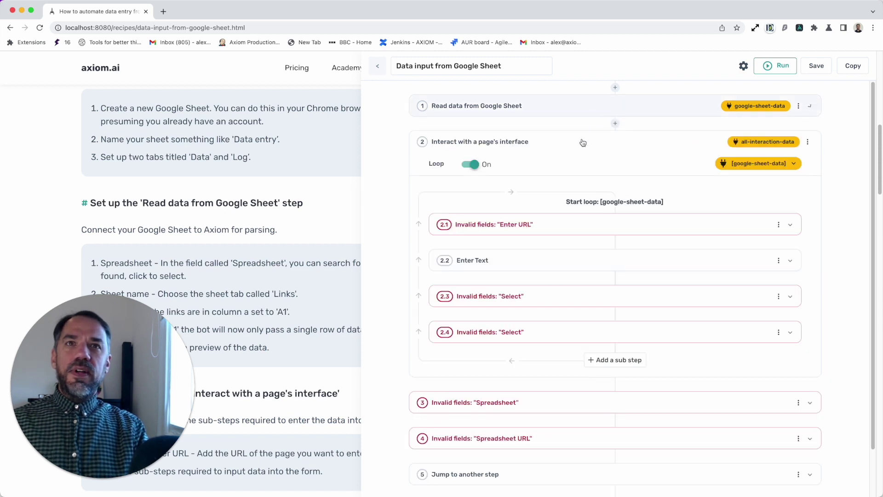
scroll(566, 340, down, 5)
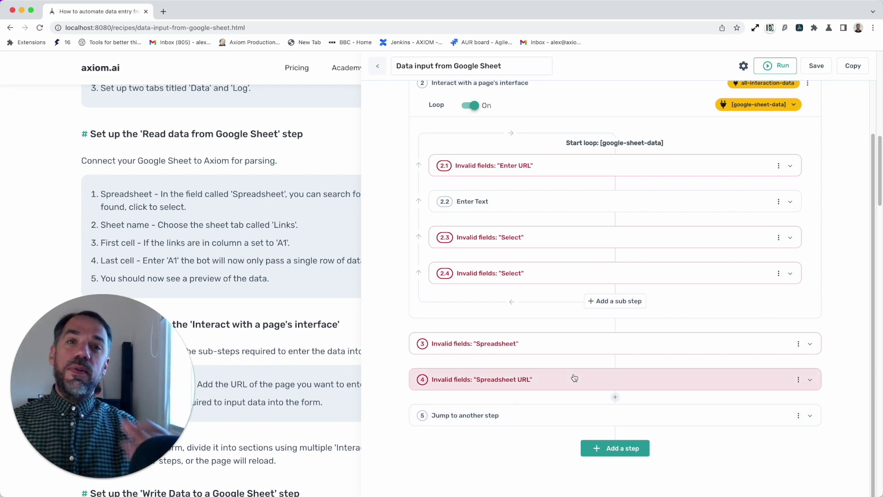
click(573, 415)
- Change the Jump step's maximum cycles from 1100 to 100
scroll(566, 414, down, 3)
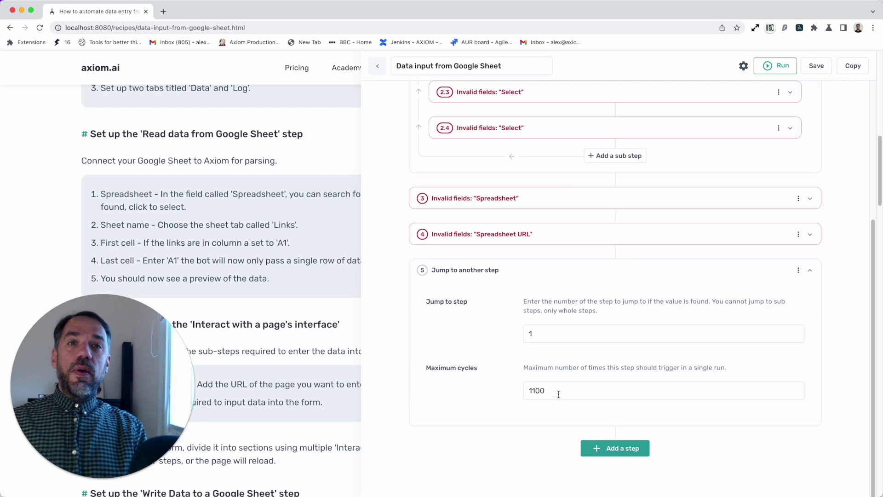
double_click(558, 394)
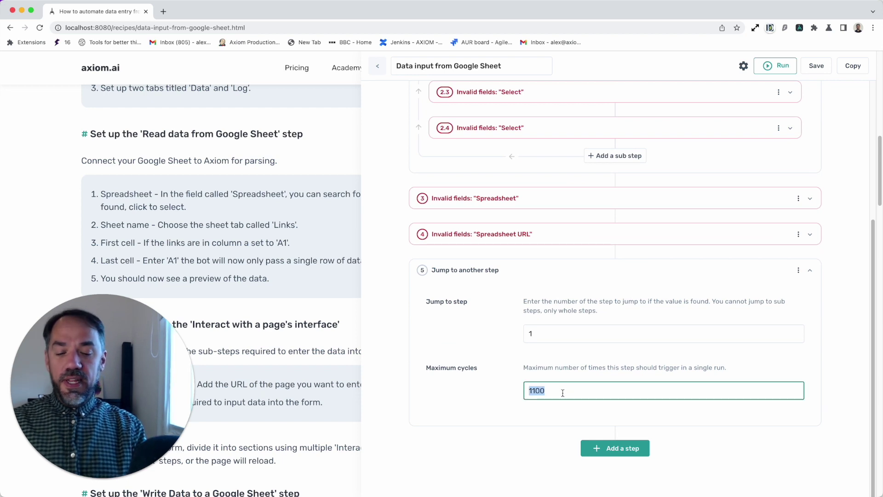
text(3)
key(BackSpace)
text(2)
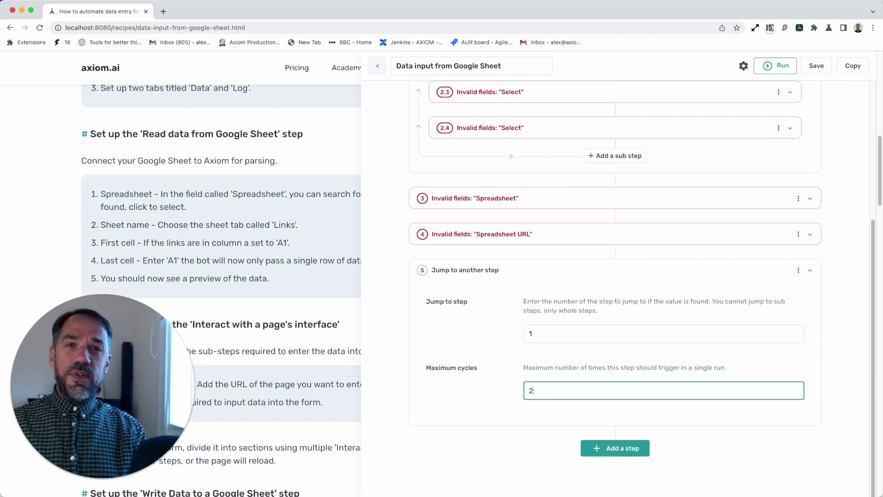
key(BackSpace)
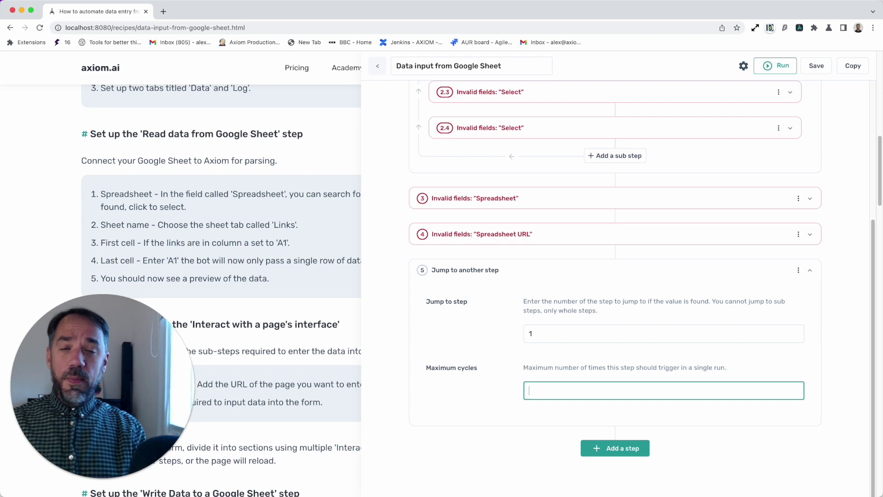
text(100)
key(BackSpace)
key(BackSpace)
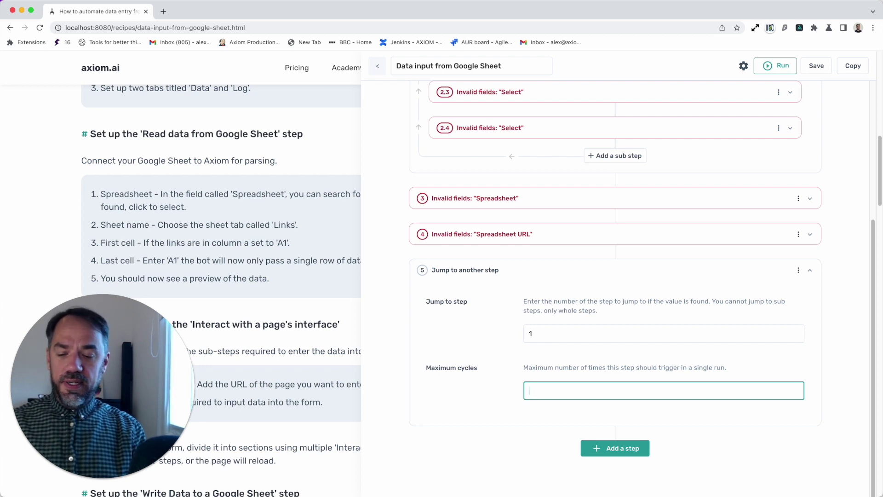
text(30)
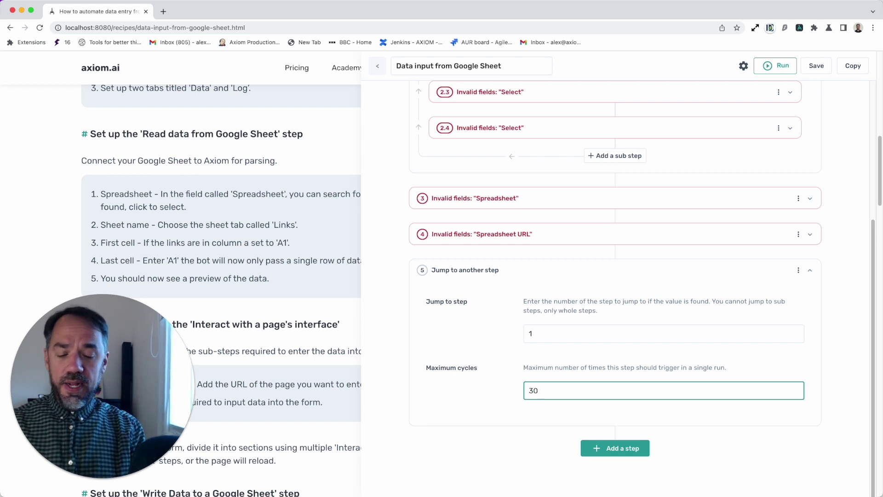
key(BackSpace)
key(BackSpace)
text(1000)
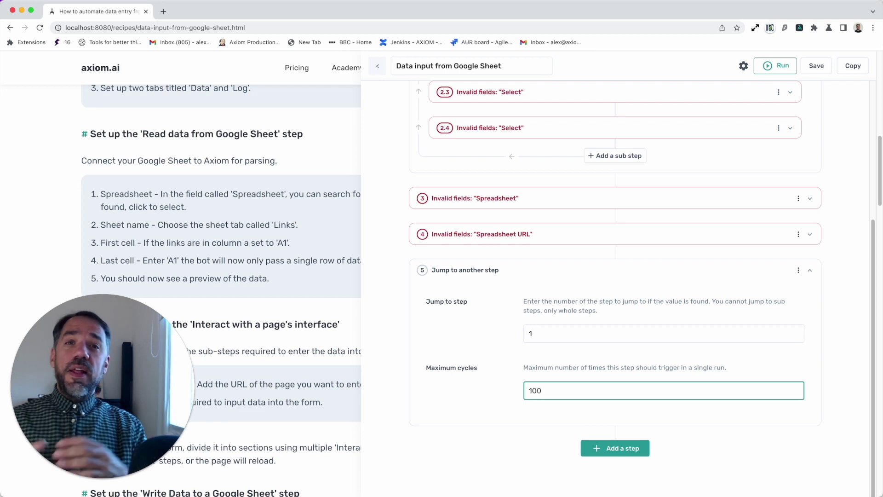
scroll(588, 400, up, 5)
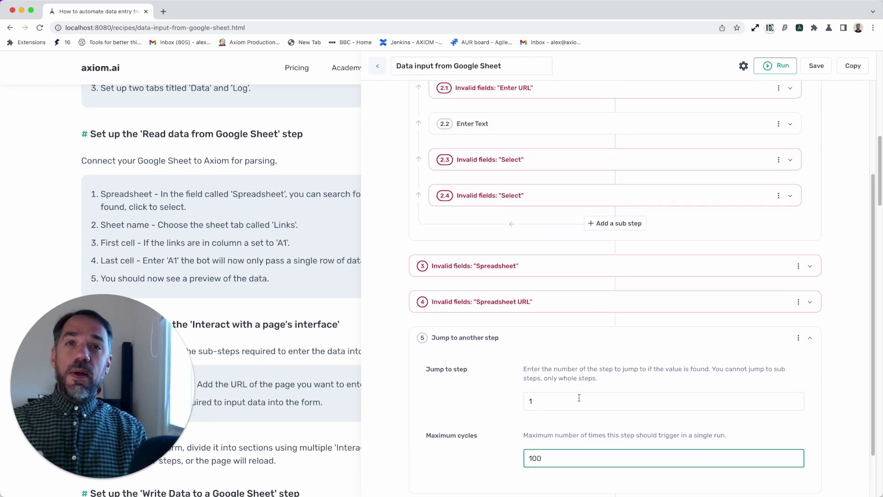